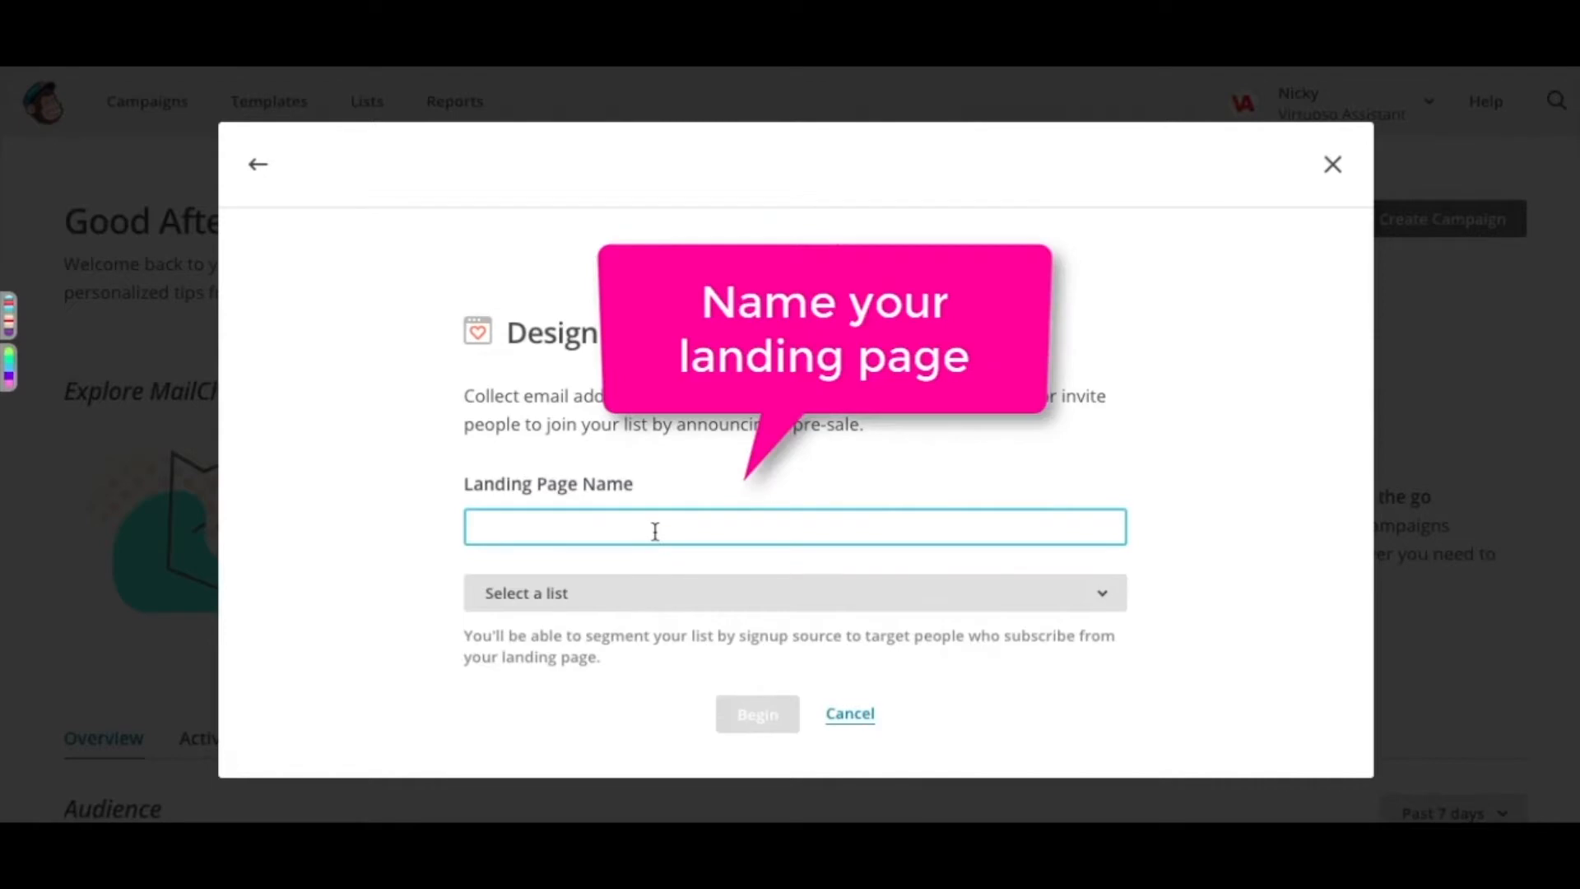
- Name the landing page "Email Marketing Seminar" and choose the email marketing list for collecting new leads
{"action": "type", "text": "Email Marketing Seminar"}
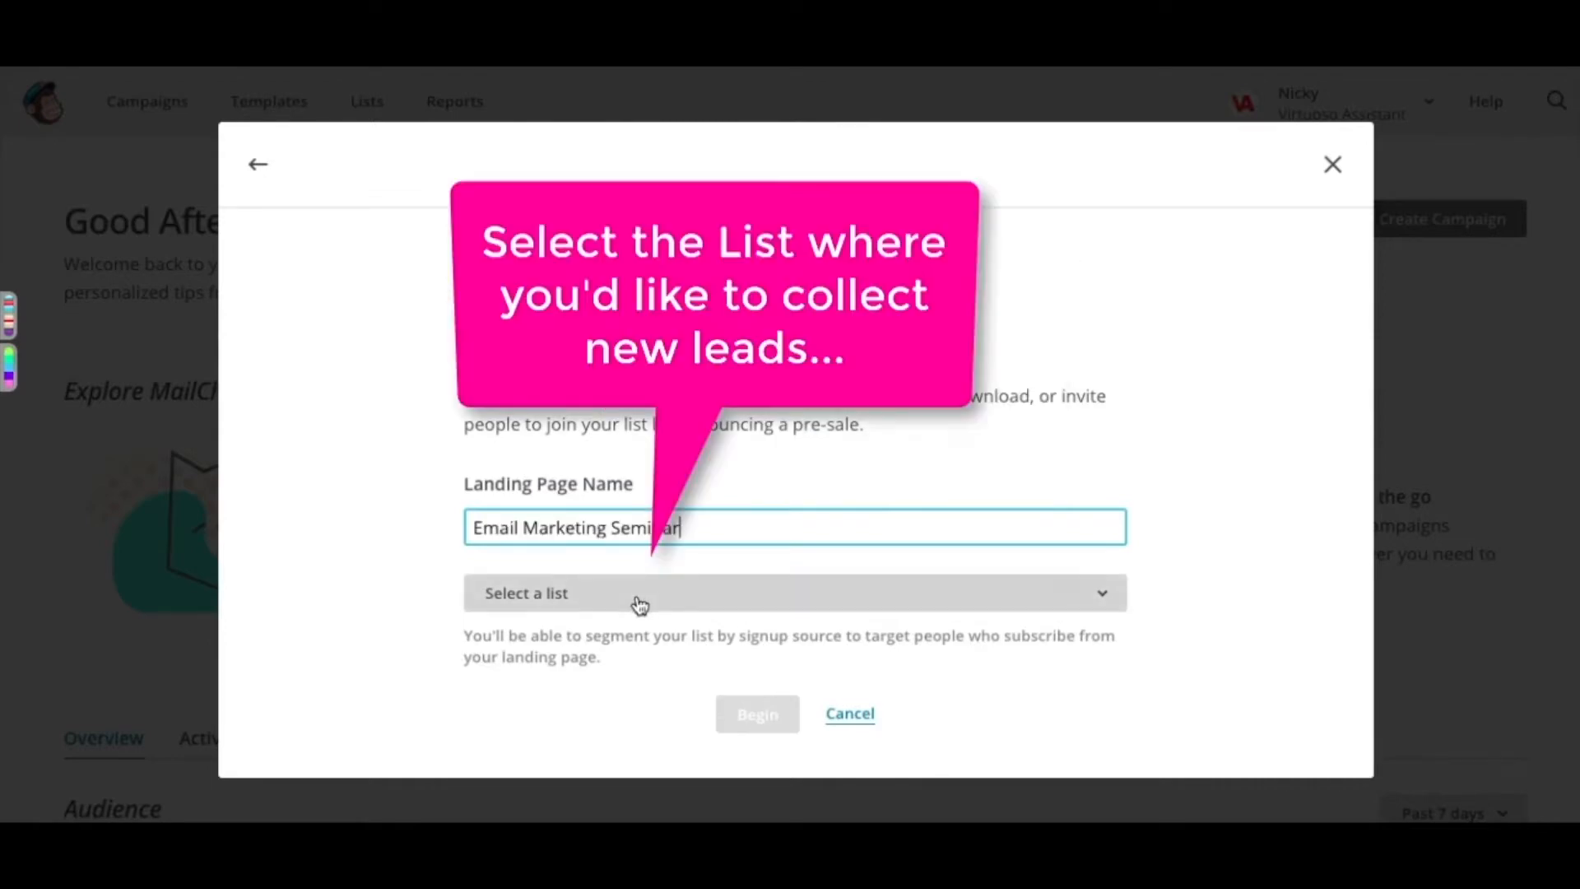
{"action": "left_click", "coordinate": [640, 603]}
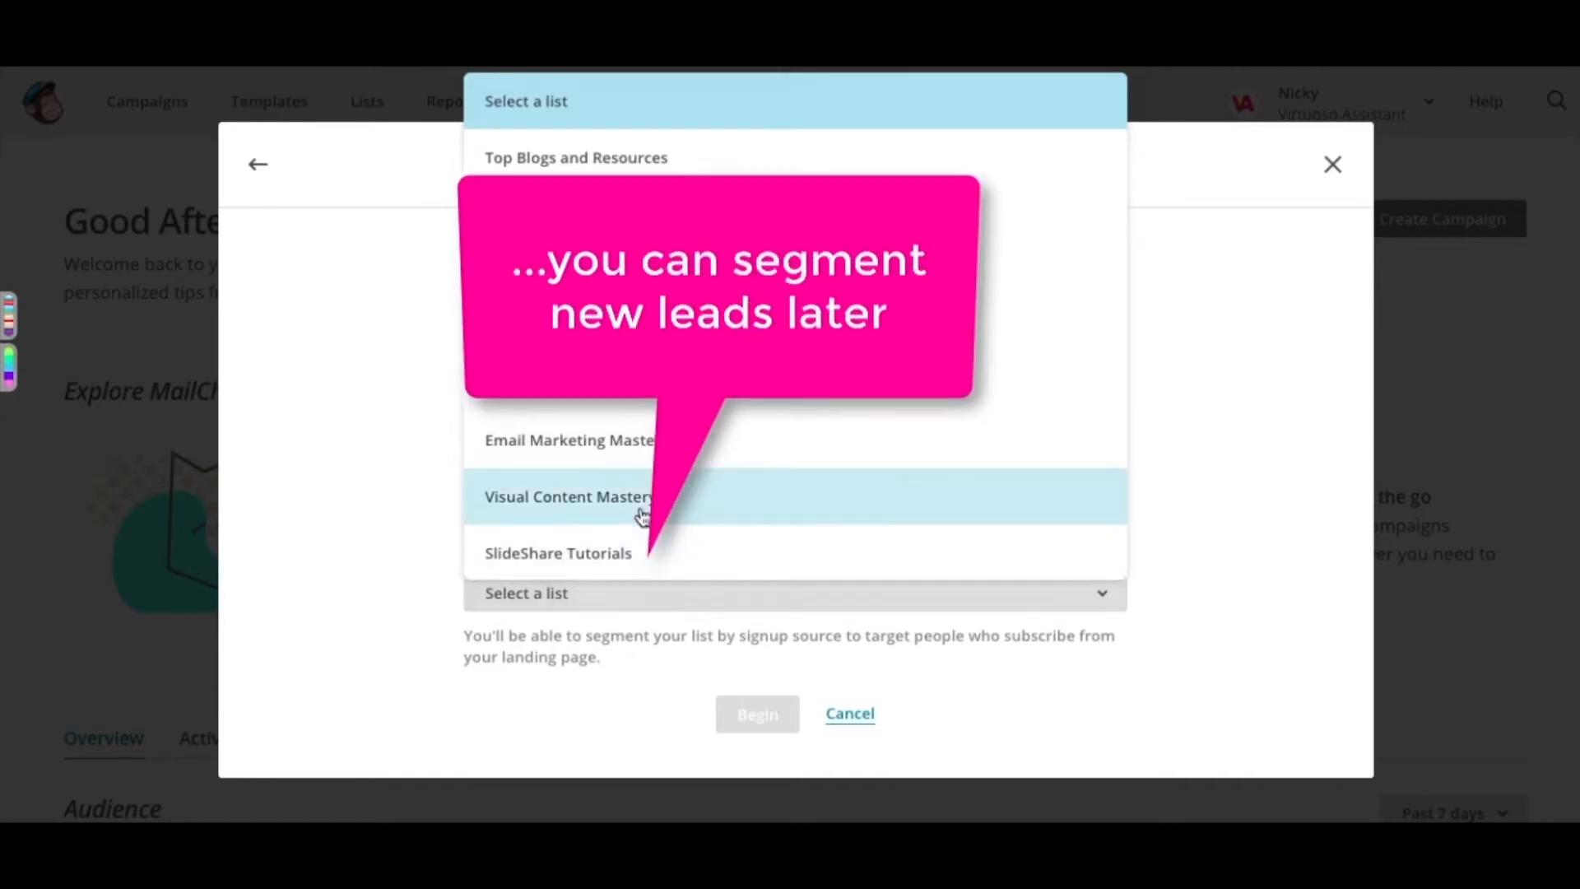
{"action": "left_click", "coordinate": [643, 448]}
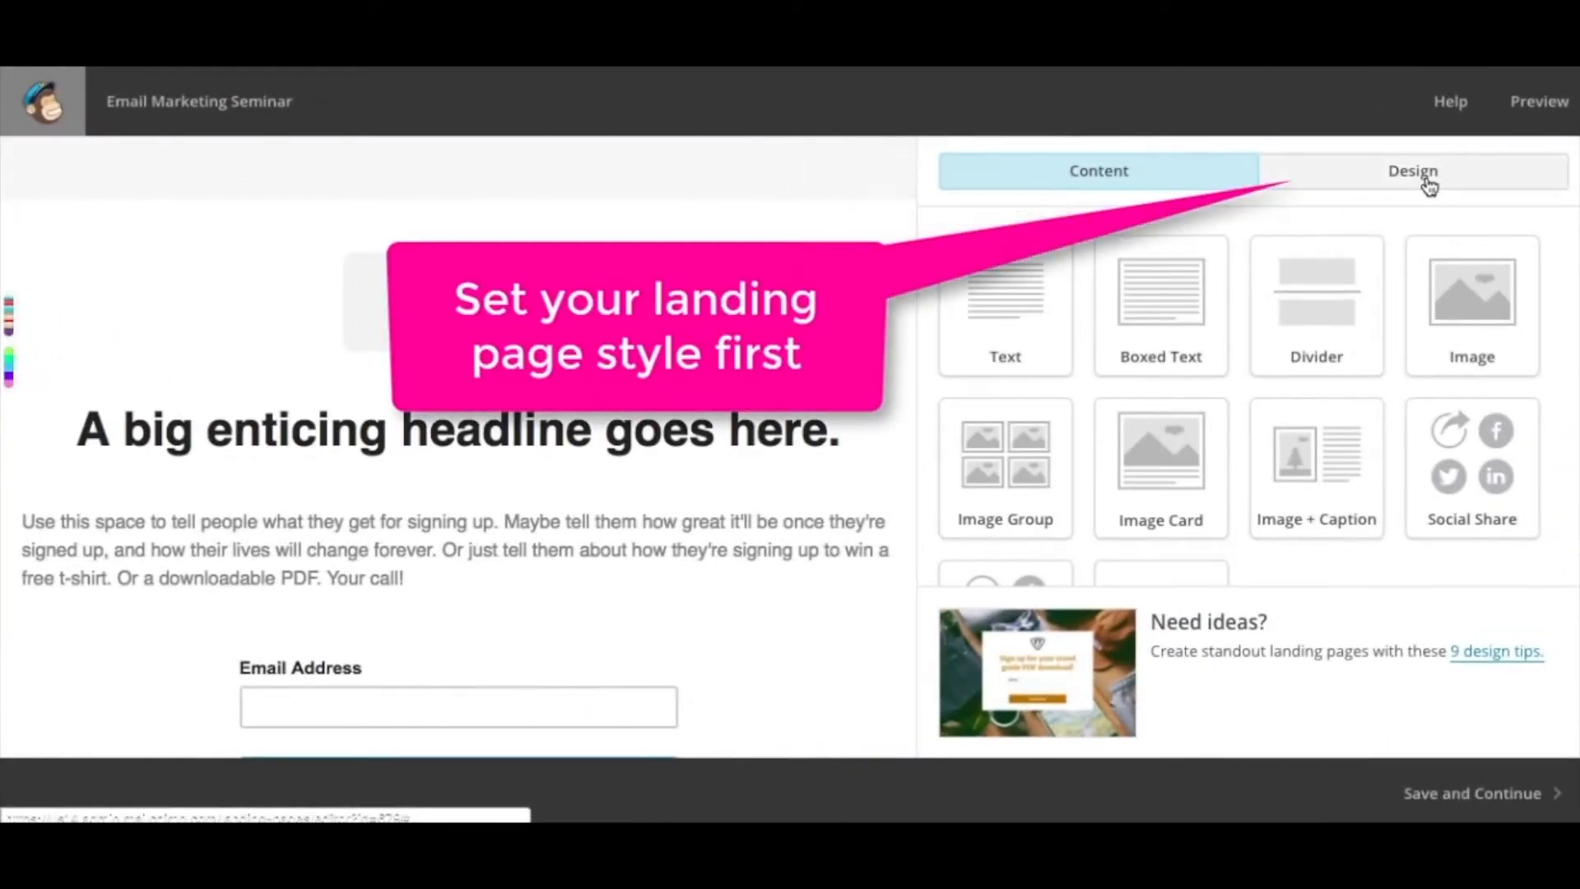
- Set the Heading 1 font in the page design to Helvetica
{"action": "left_click", "coordinate": [1430, 188]}
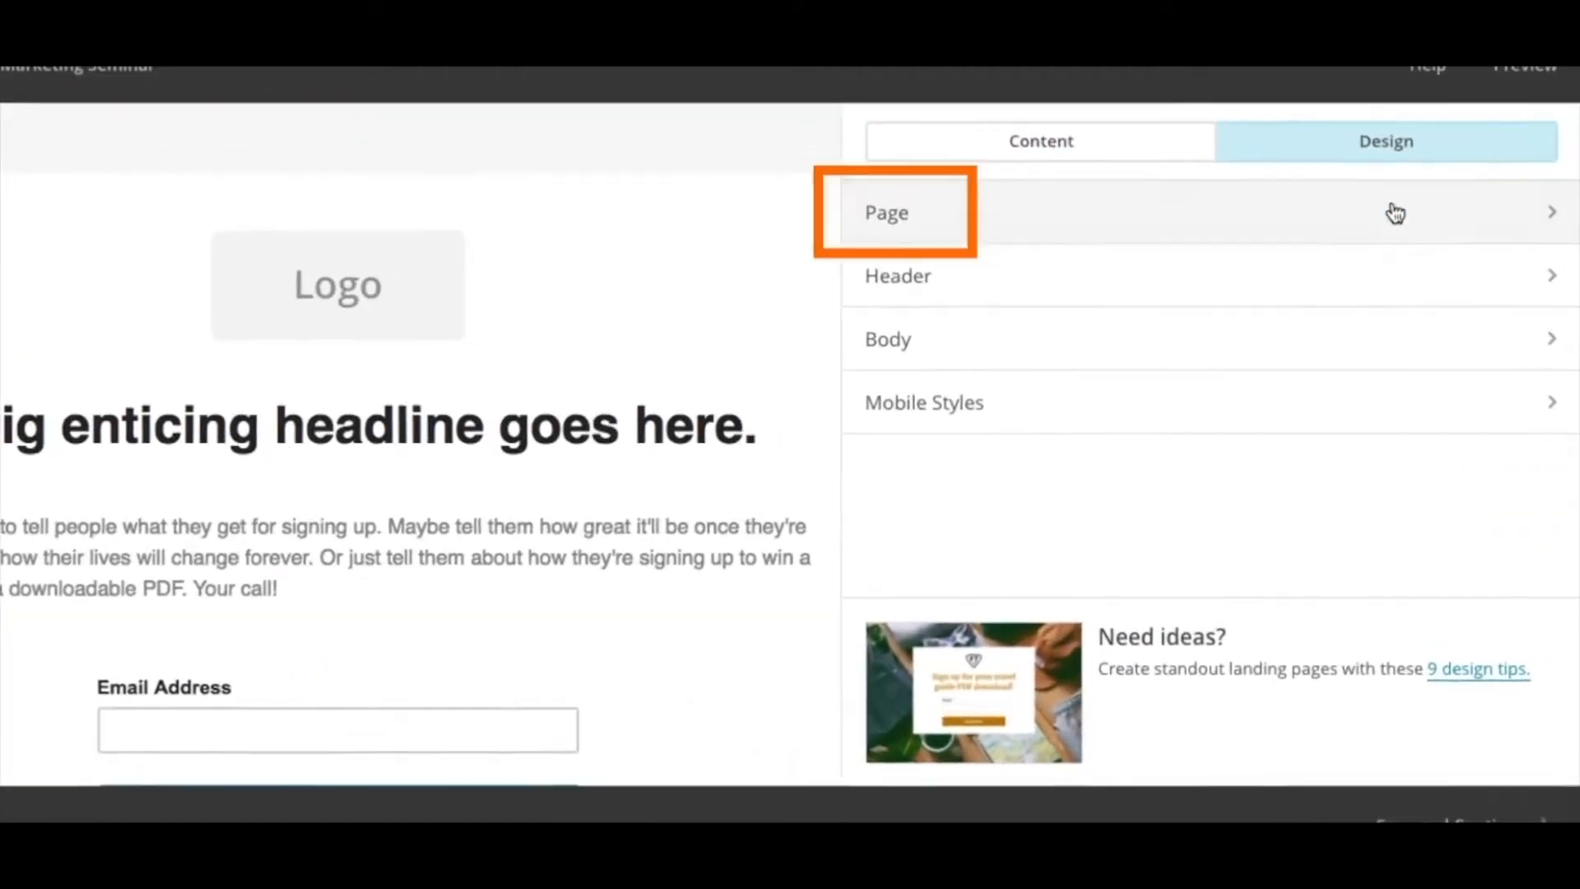
{"action": "left_click", "coordinate": [1394, 211]}
{"action": "scroll", "coordinate": [1393, 212], "scroll_direction": "down", "scroll_amount": 5}
{"action": "left_click", "coordinate": [905, 416]}
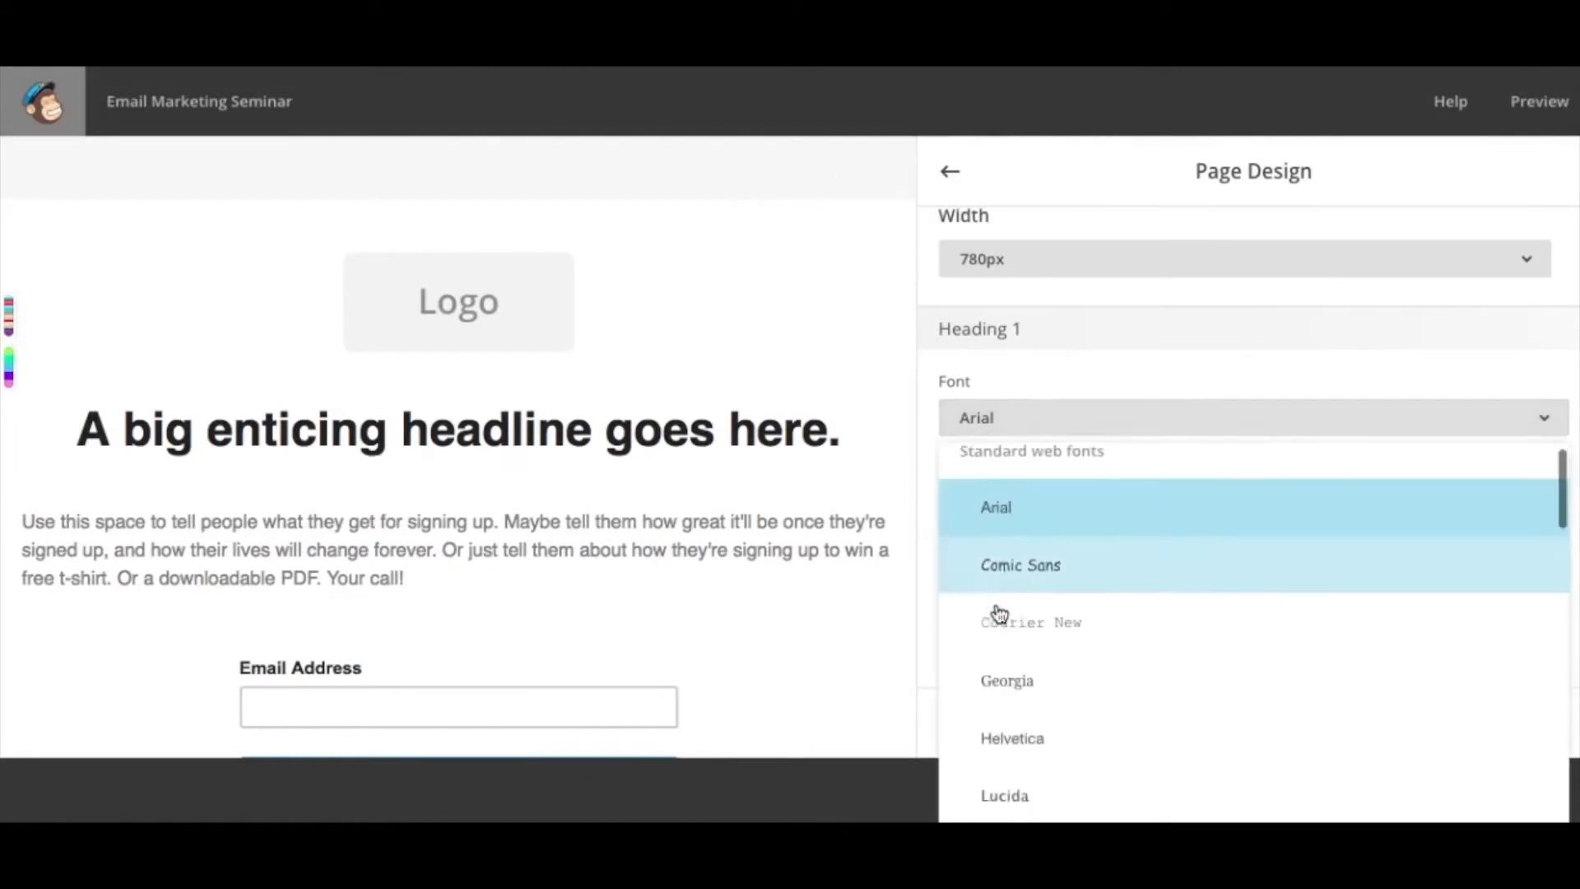
{"action": "scroll", "coordinate": [1000, 614], "scroll_direction": "down", "scroll_amount": 2}
{"action": "left_click", "coordinate": [998, 610]}
- Set the Heading 1 color to dark grey #535050 and save the page design
{"action": "scroll", "coordinate": [1025, 541], "scroll_direction": "down", "scroll_amount": 1}
{"action": "left_click", "coordinate": [1113, 464]}
{"action": "left_click", "coordinate": [1115, 525]}
{"action": "left_click", "coordinate": [1116, 527]}
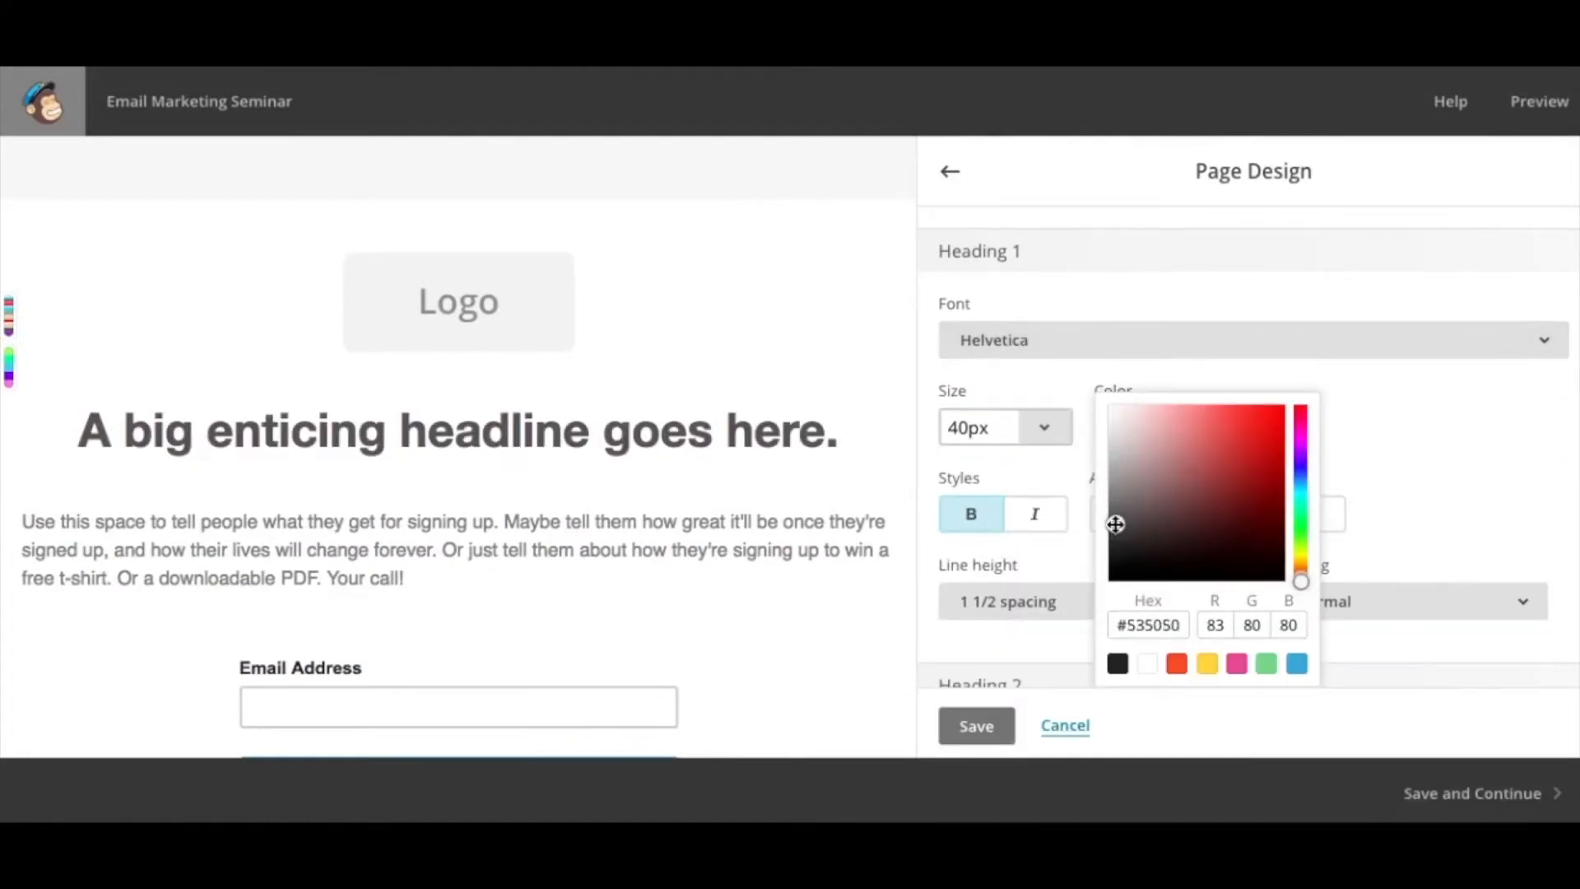
{"action": "left_click", "coordinate": [1404, 471]}
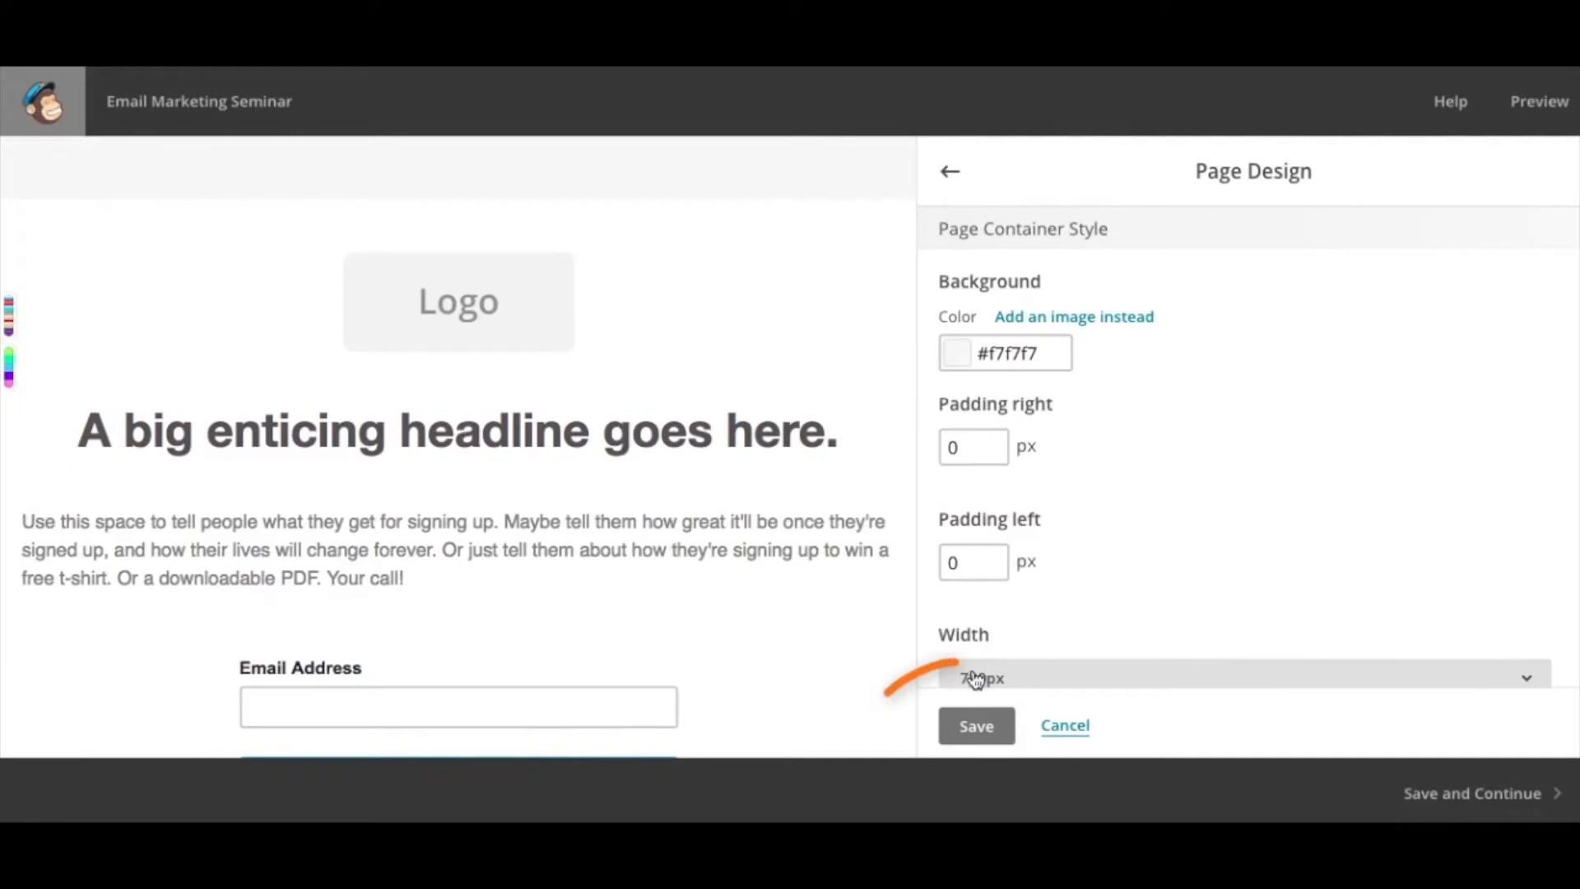
{"action": "left_click", "coordinate": [977, 735]}
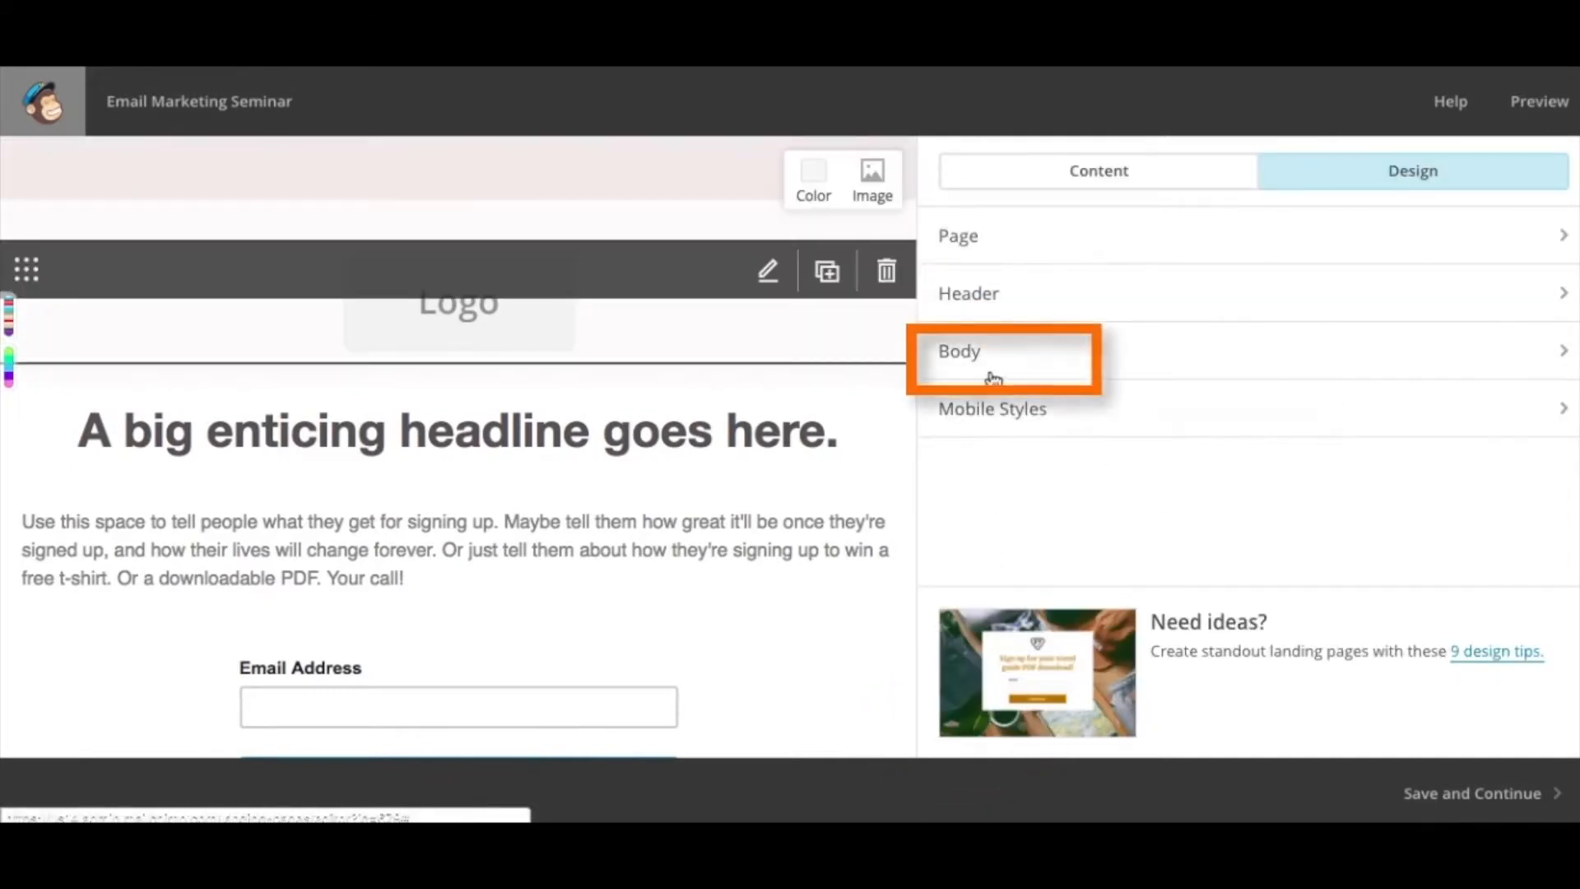
- Review the text sizes and line heights in the mobile styles down to Body Text, and save them
{"action": "left_click", "coordinate": [973, 412]}
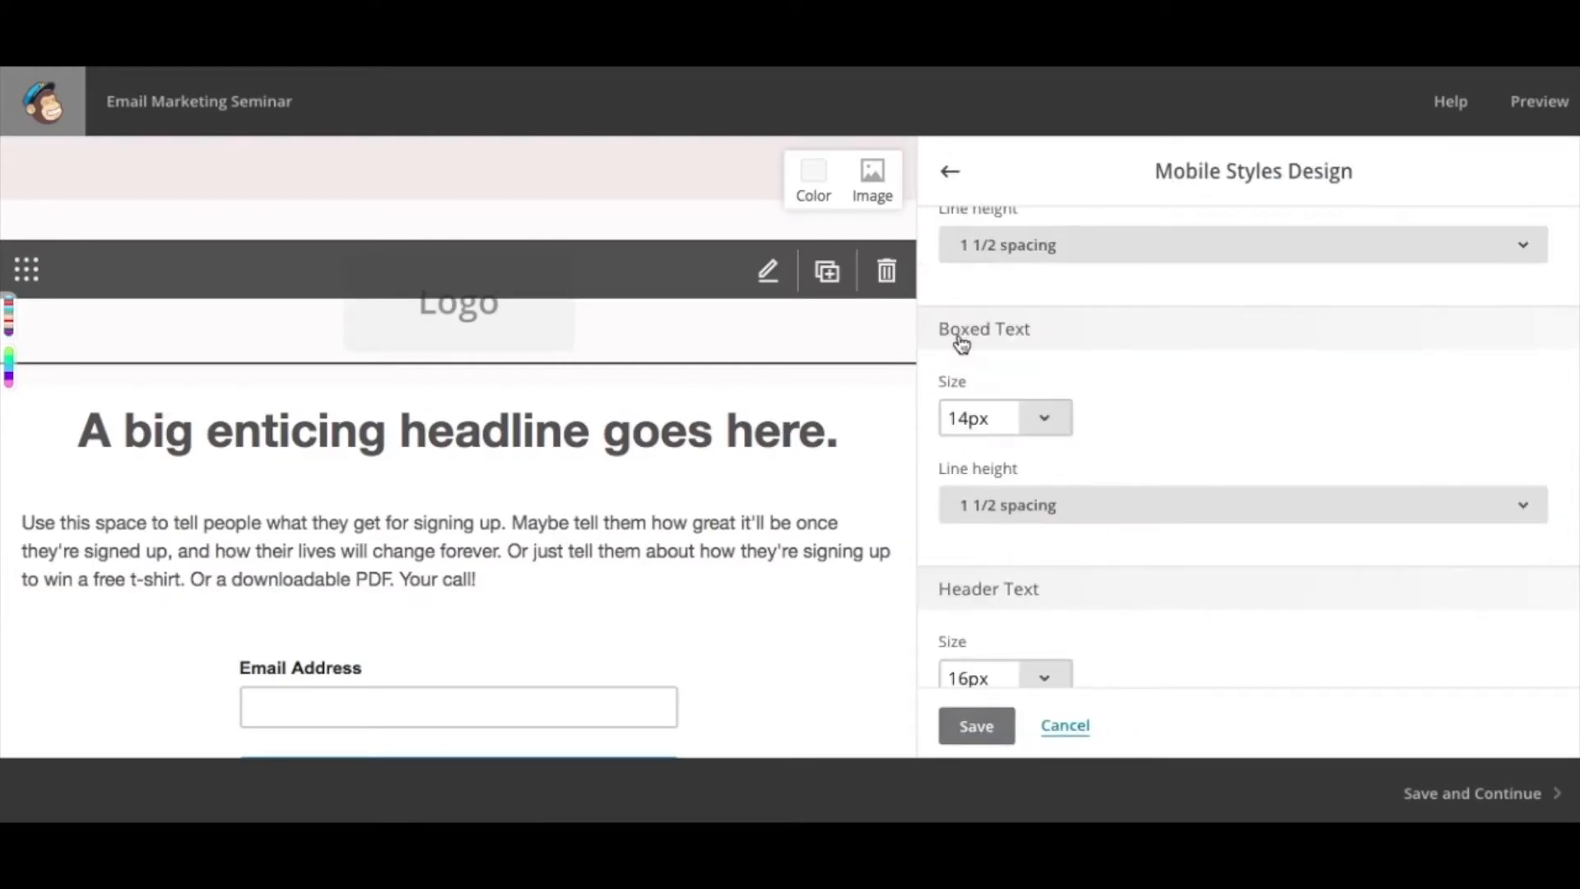
{"action": "scroll", "coordinate": [963, 395], "scroll_direction": "down", "scroll_amount": 3}
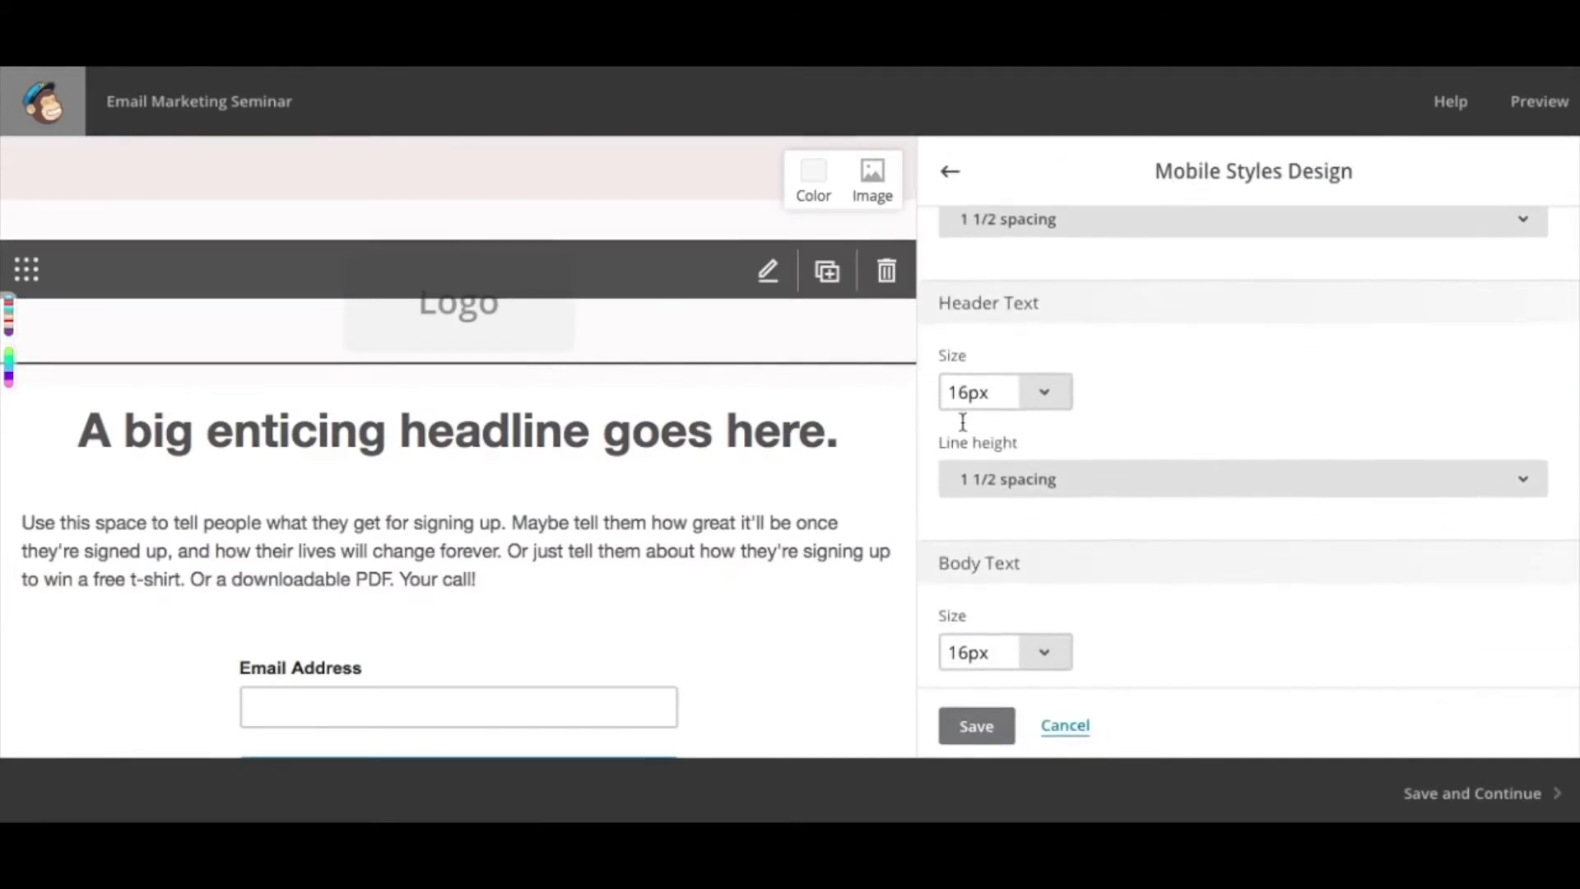
{"action": "scroll", "coordinate": [963, 423], "scroll_direction": "down", "scroll_amount": 2}
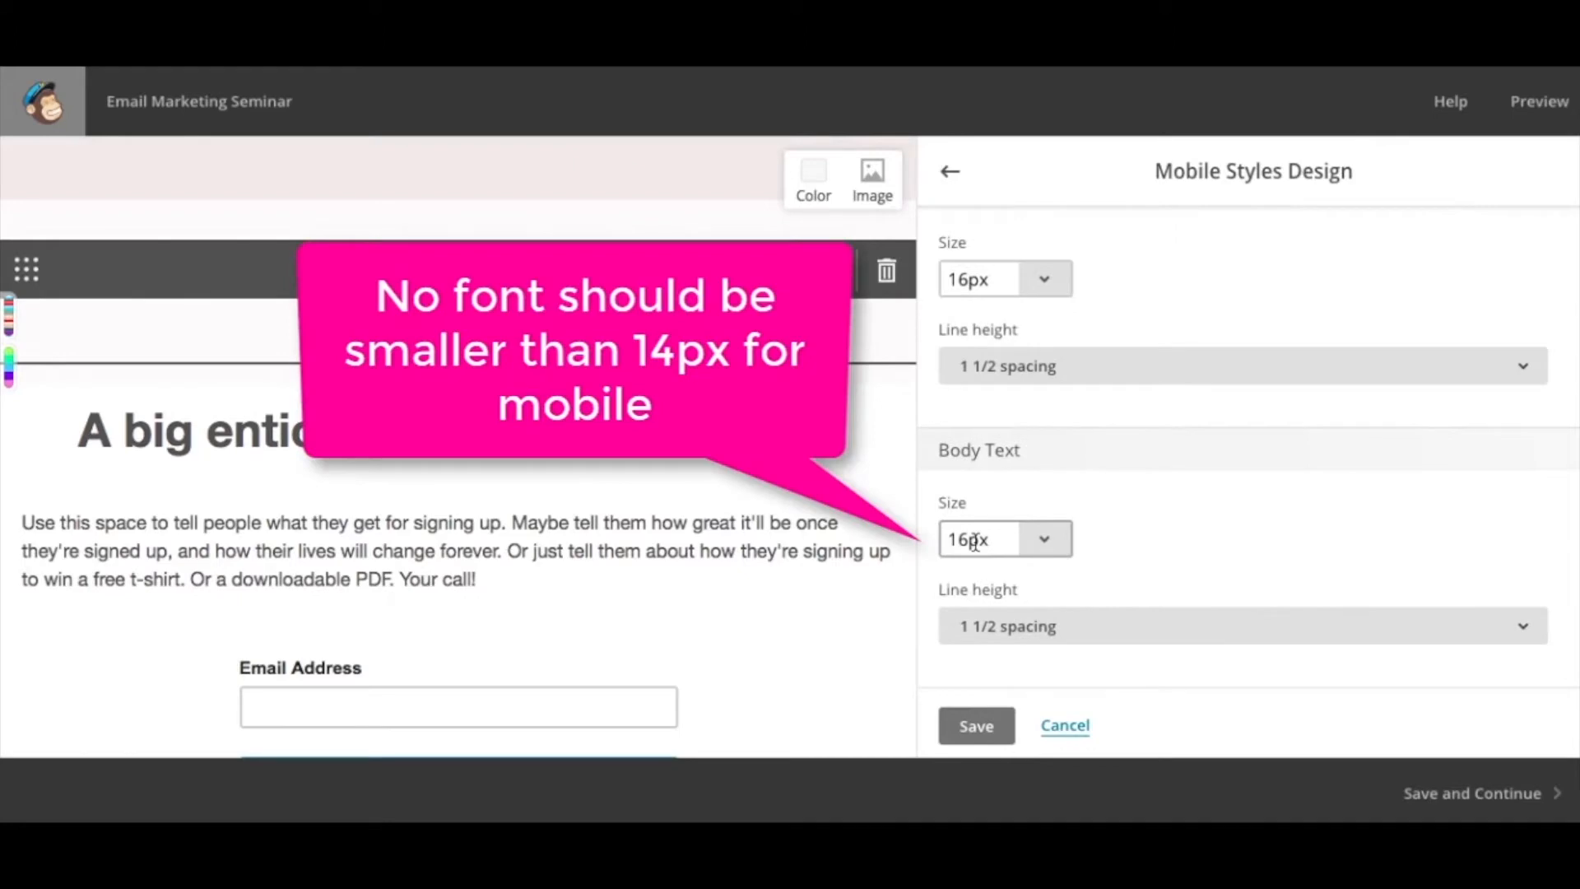
{"action": "left_click", "coordinate": [977, 728]}
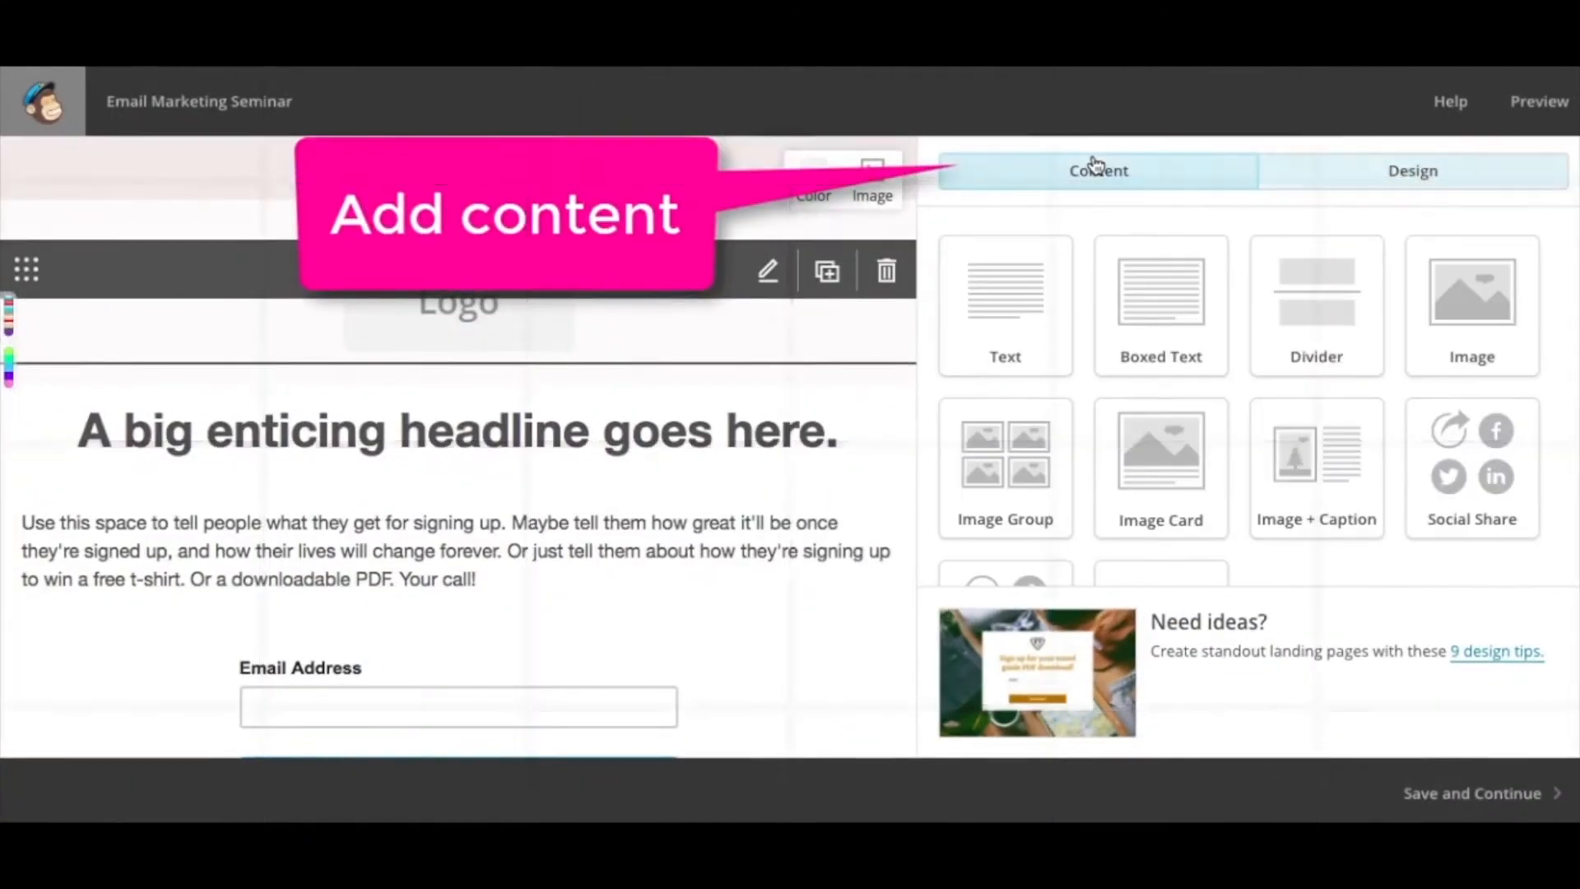
- Replace the logo placeholder with the Virtuoso Assistant banner image from My Files and open it for image editing
{"action": "left_click", "coordinate": [1094, 168]}
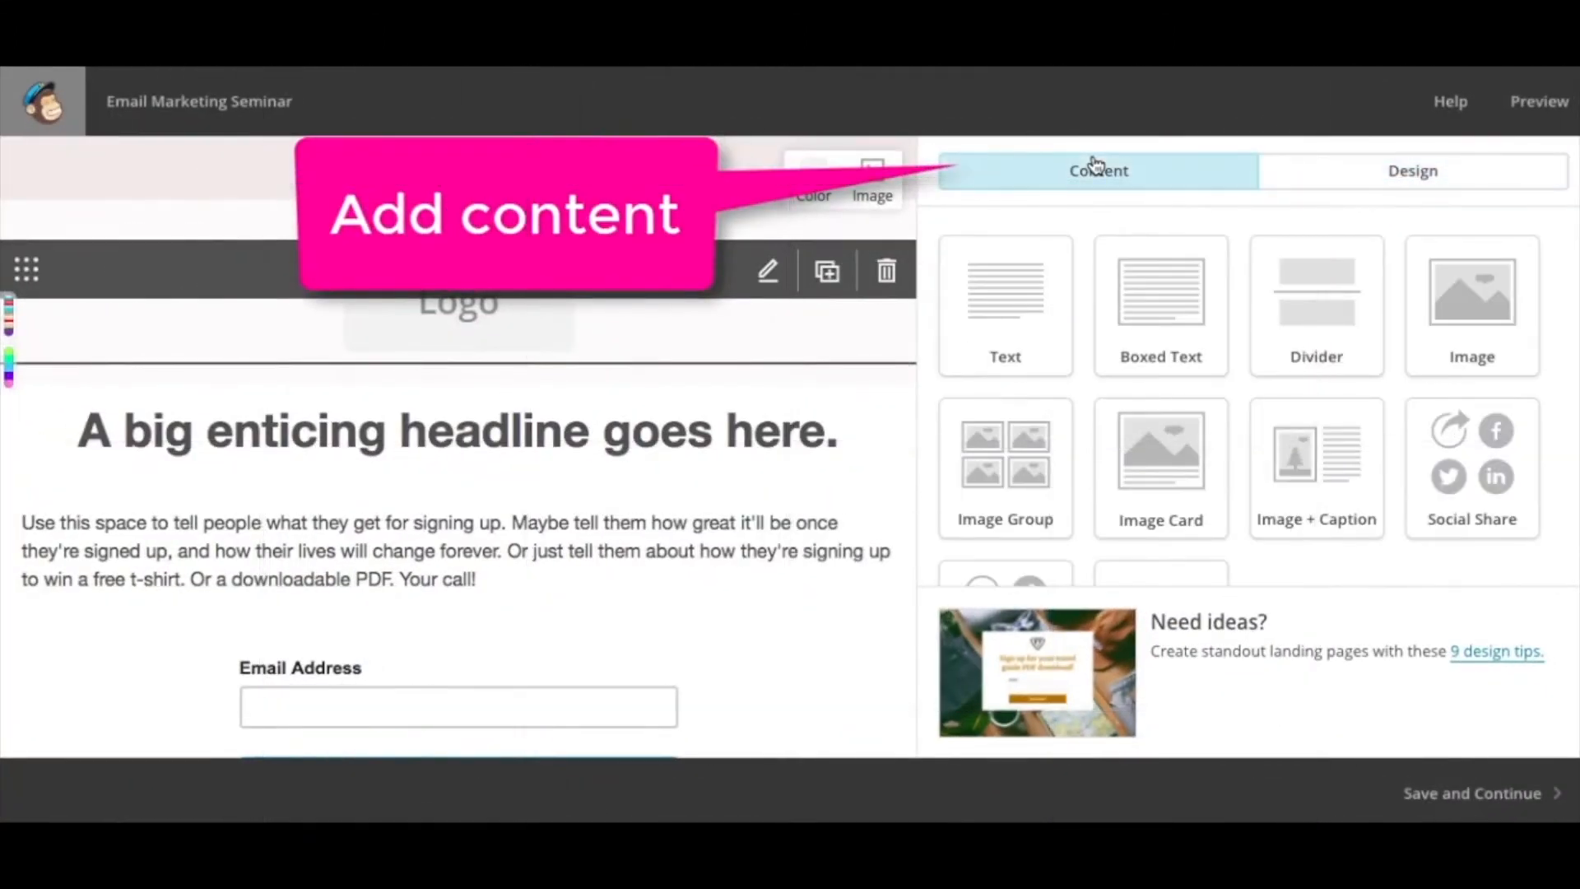
{"action": "left_click", "coordinate": [766, 270]}
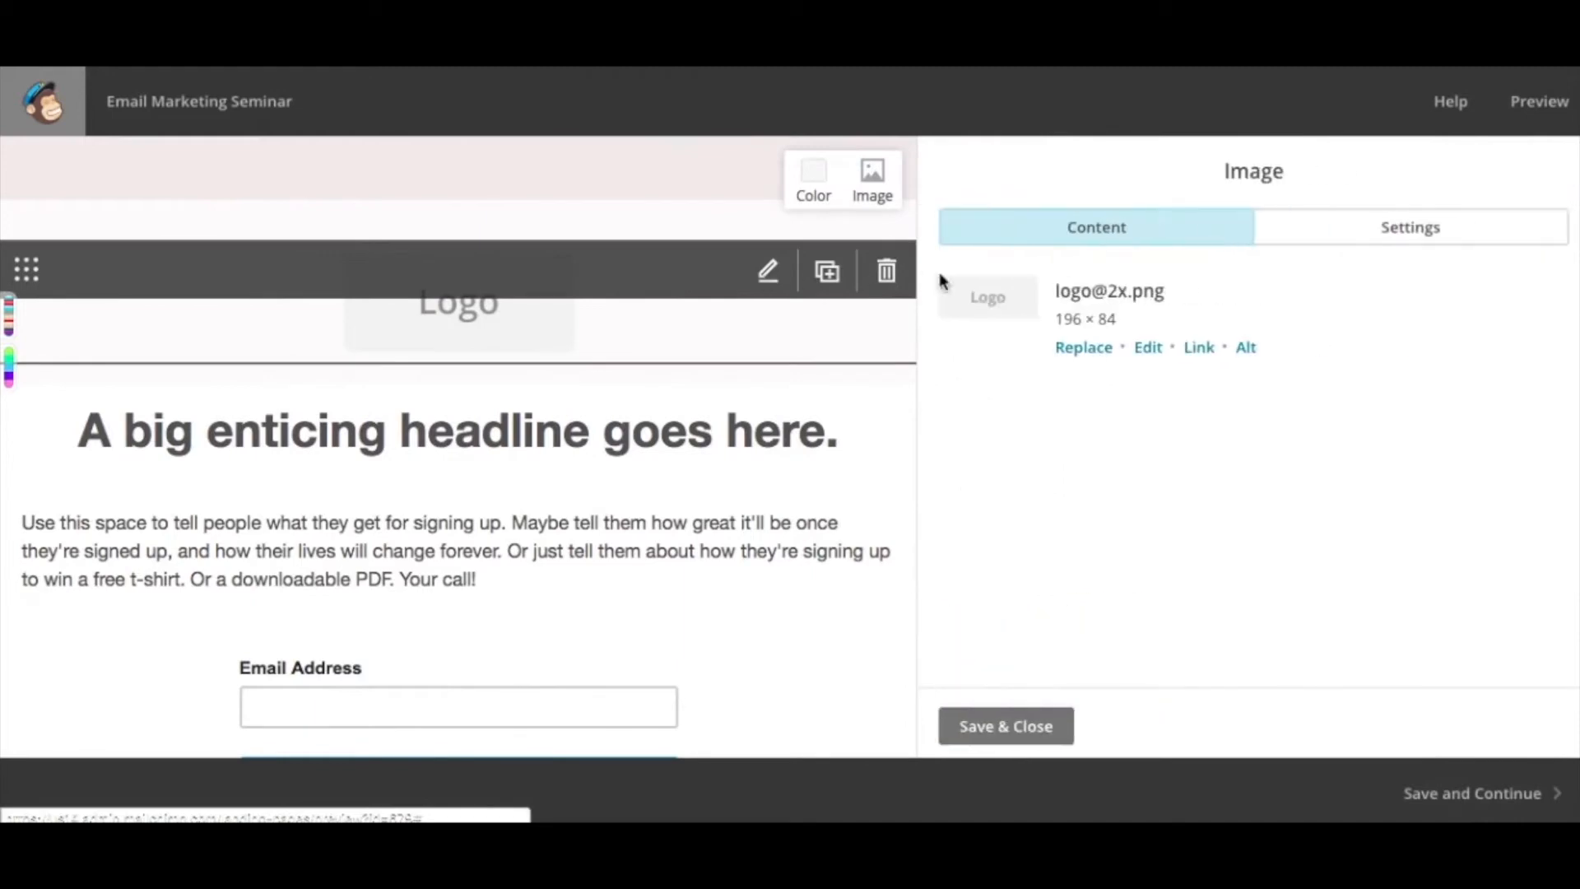
{"action": "left_click", "coordinate": [1084, 347]}
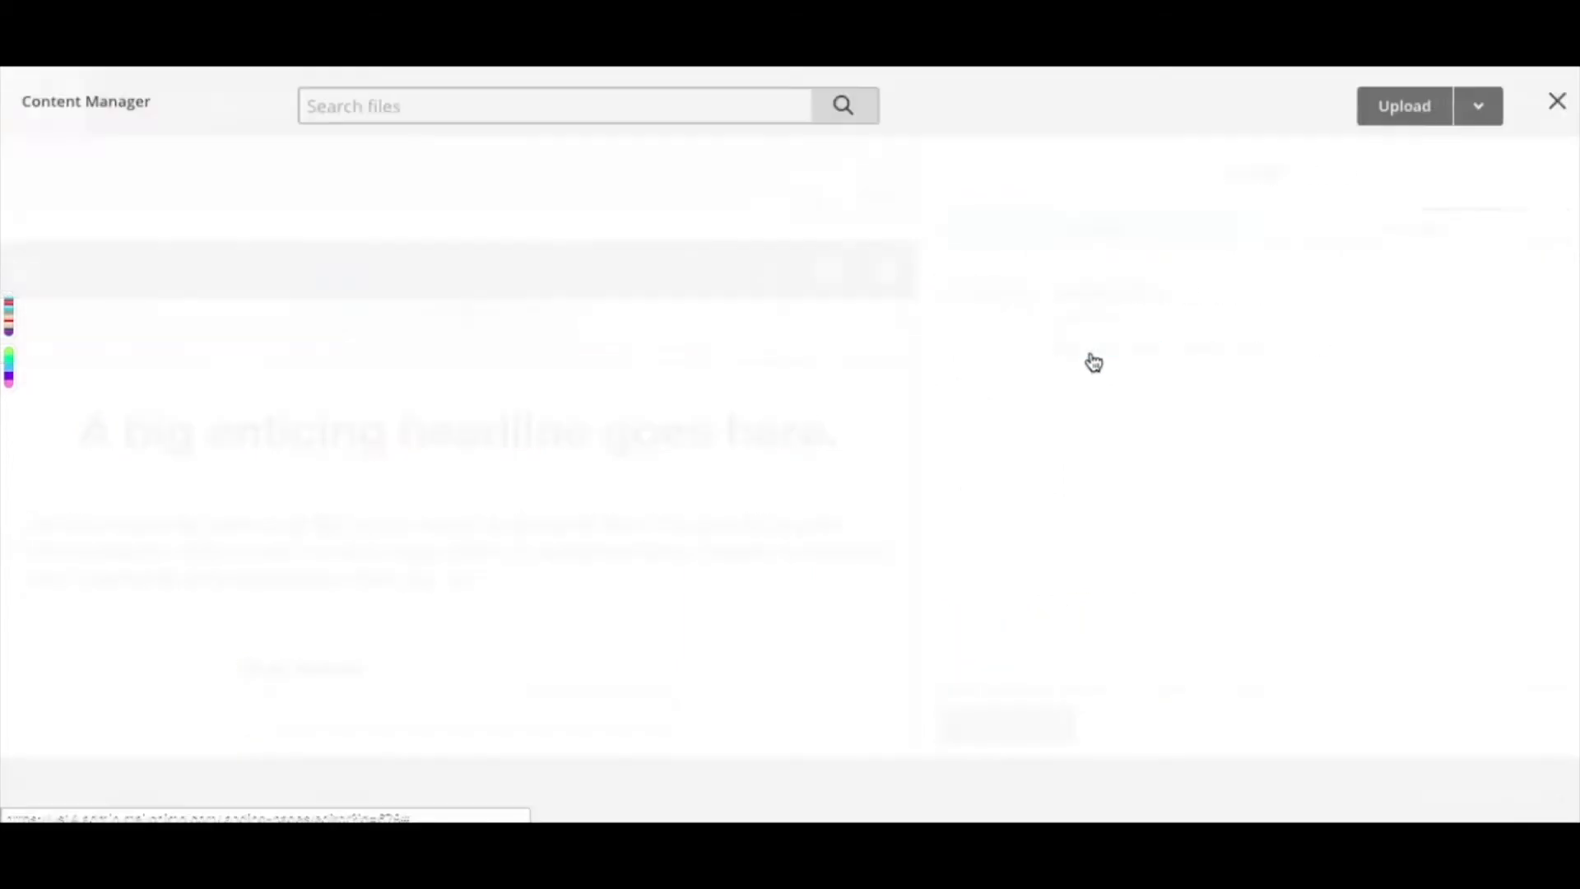
{"action": "left_click", "coordinate": [711, 595]}
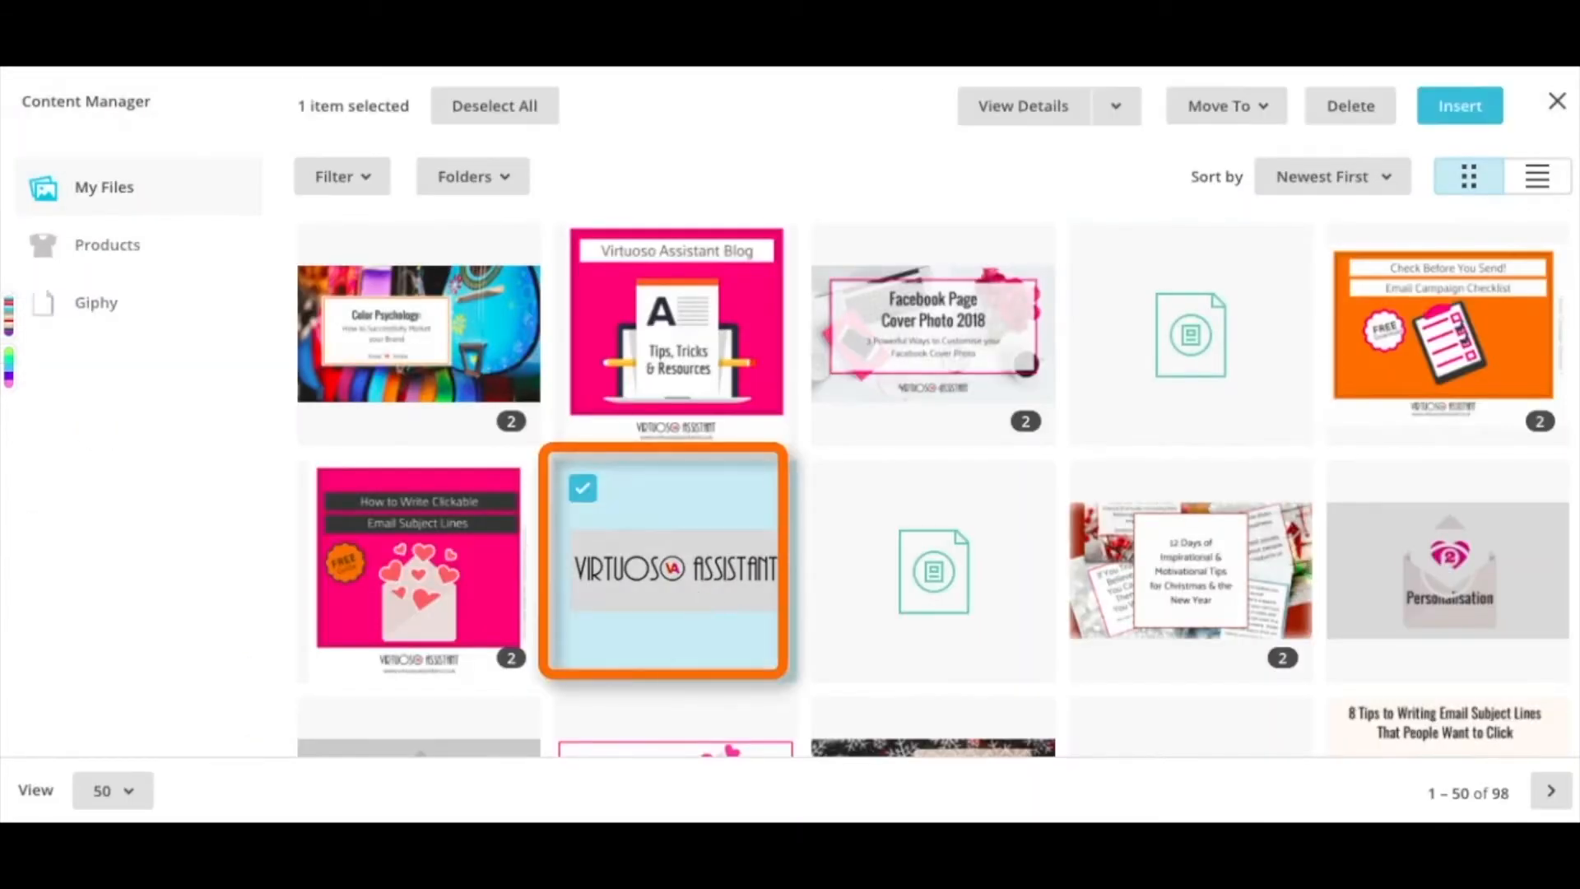
{"action": "left_click", "coordinate": [1462, 108]}
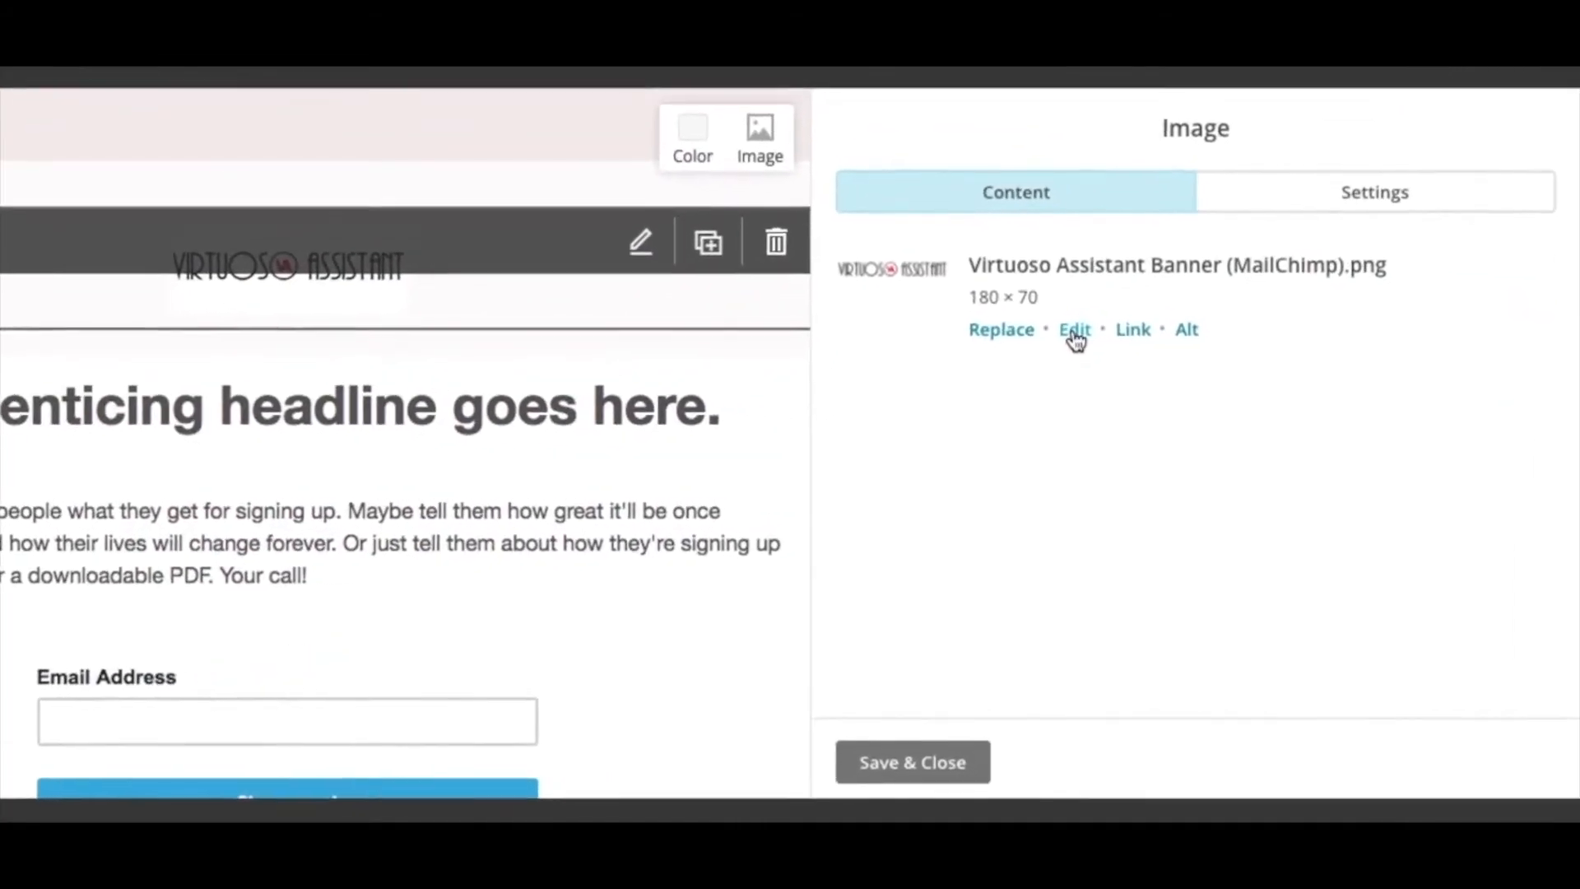
{"action": "left_click", "coordinate": [1089, 335]}
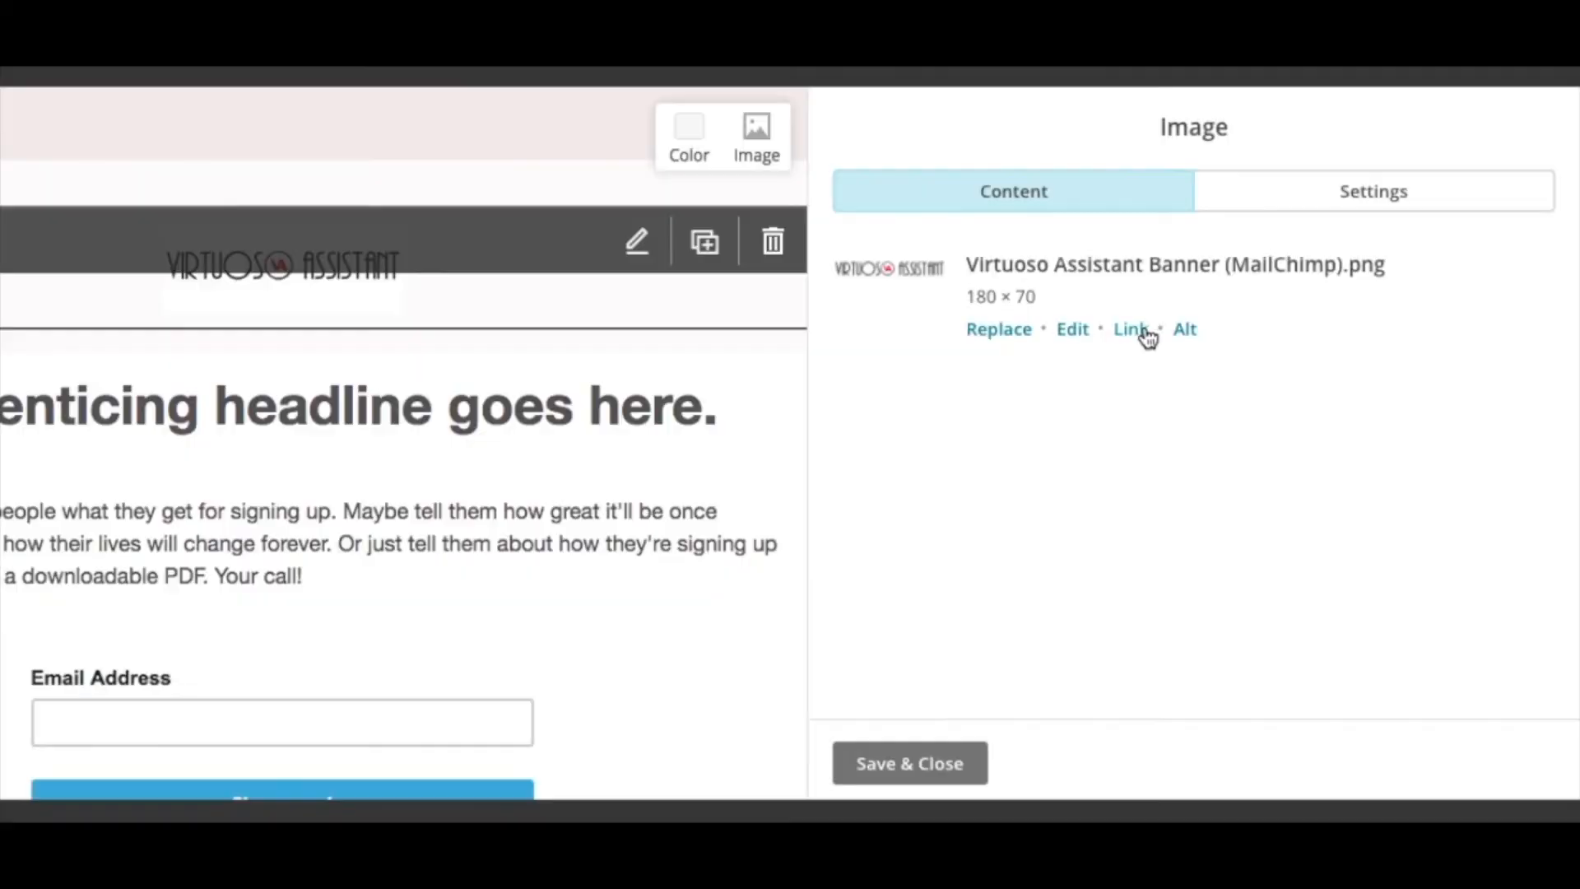
{"action": "left_click", "coordinate": [1142, 333]}
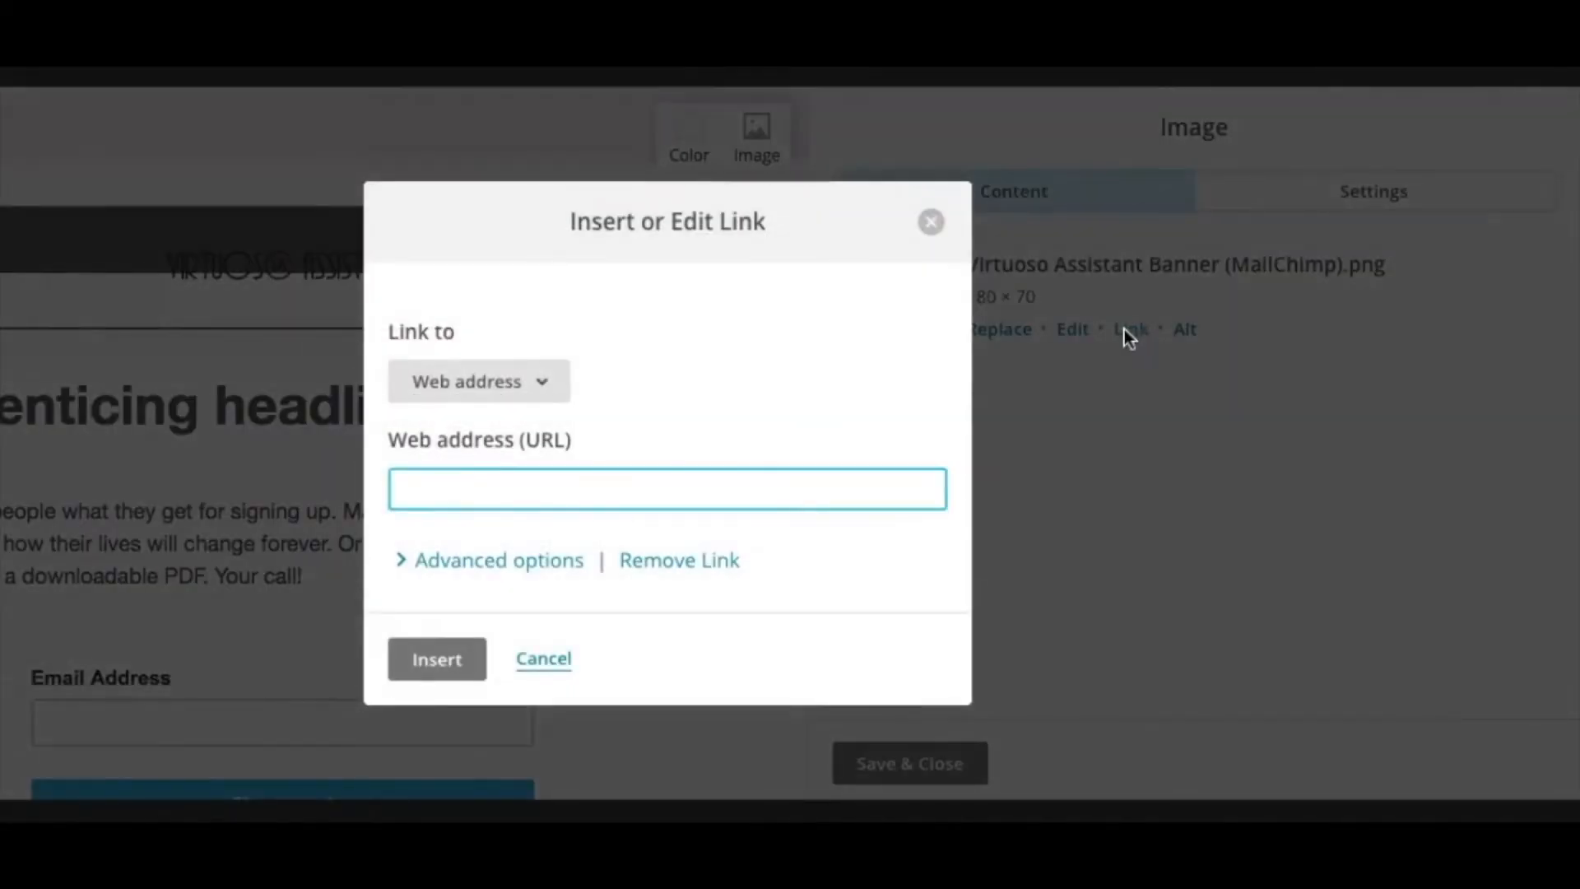
{"action": "left_click", "coordinate": [545, 394]}
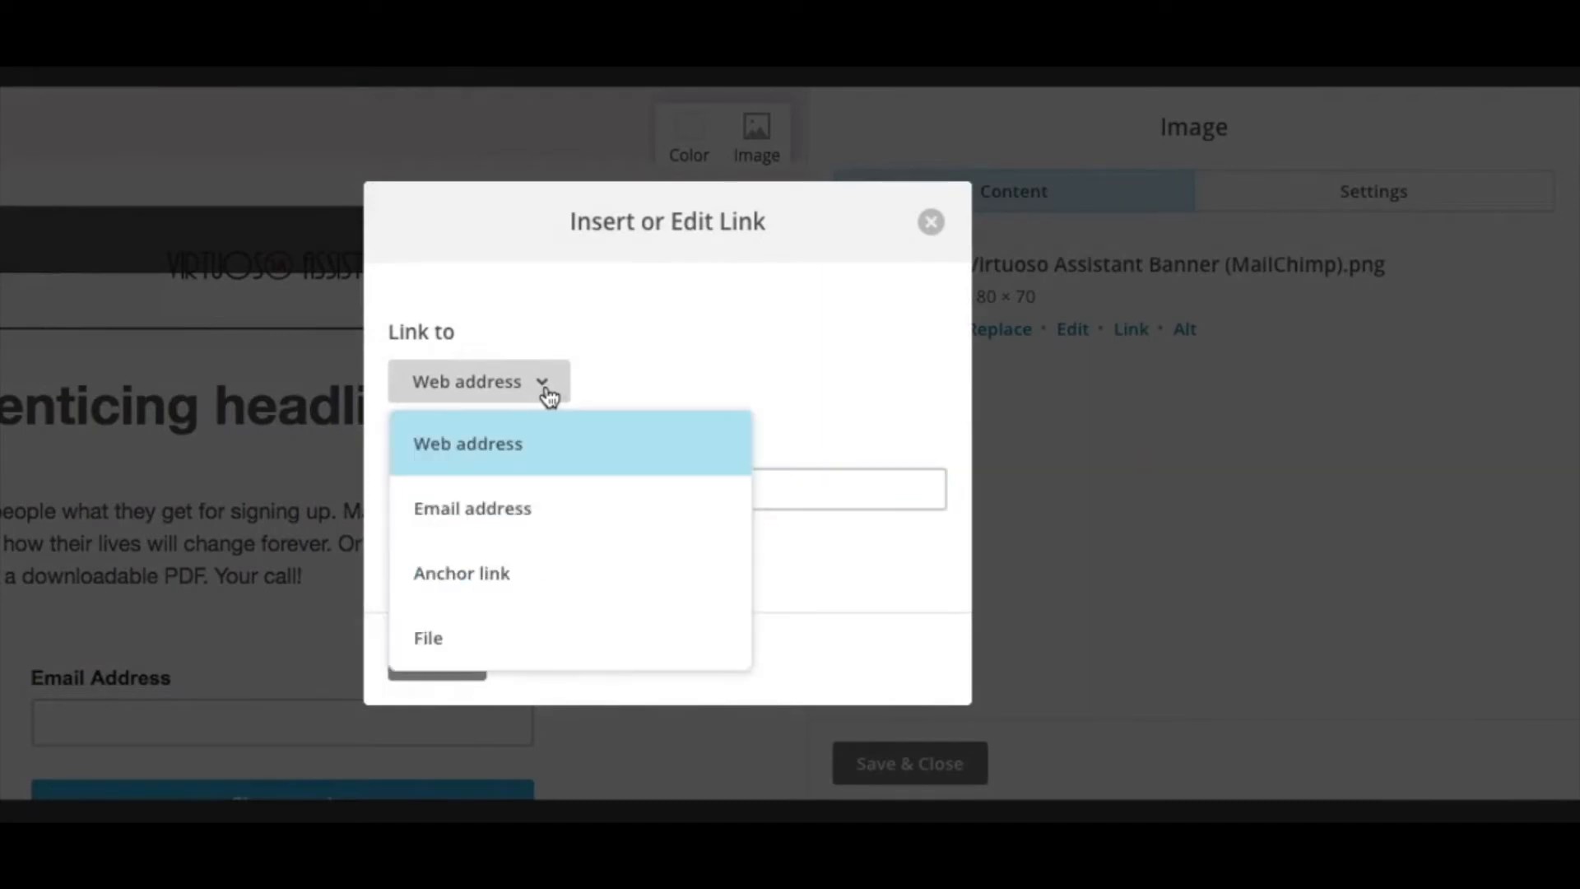
{"action": "left_click", "coordinate": [518, 444]}
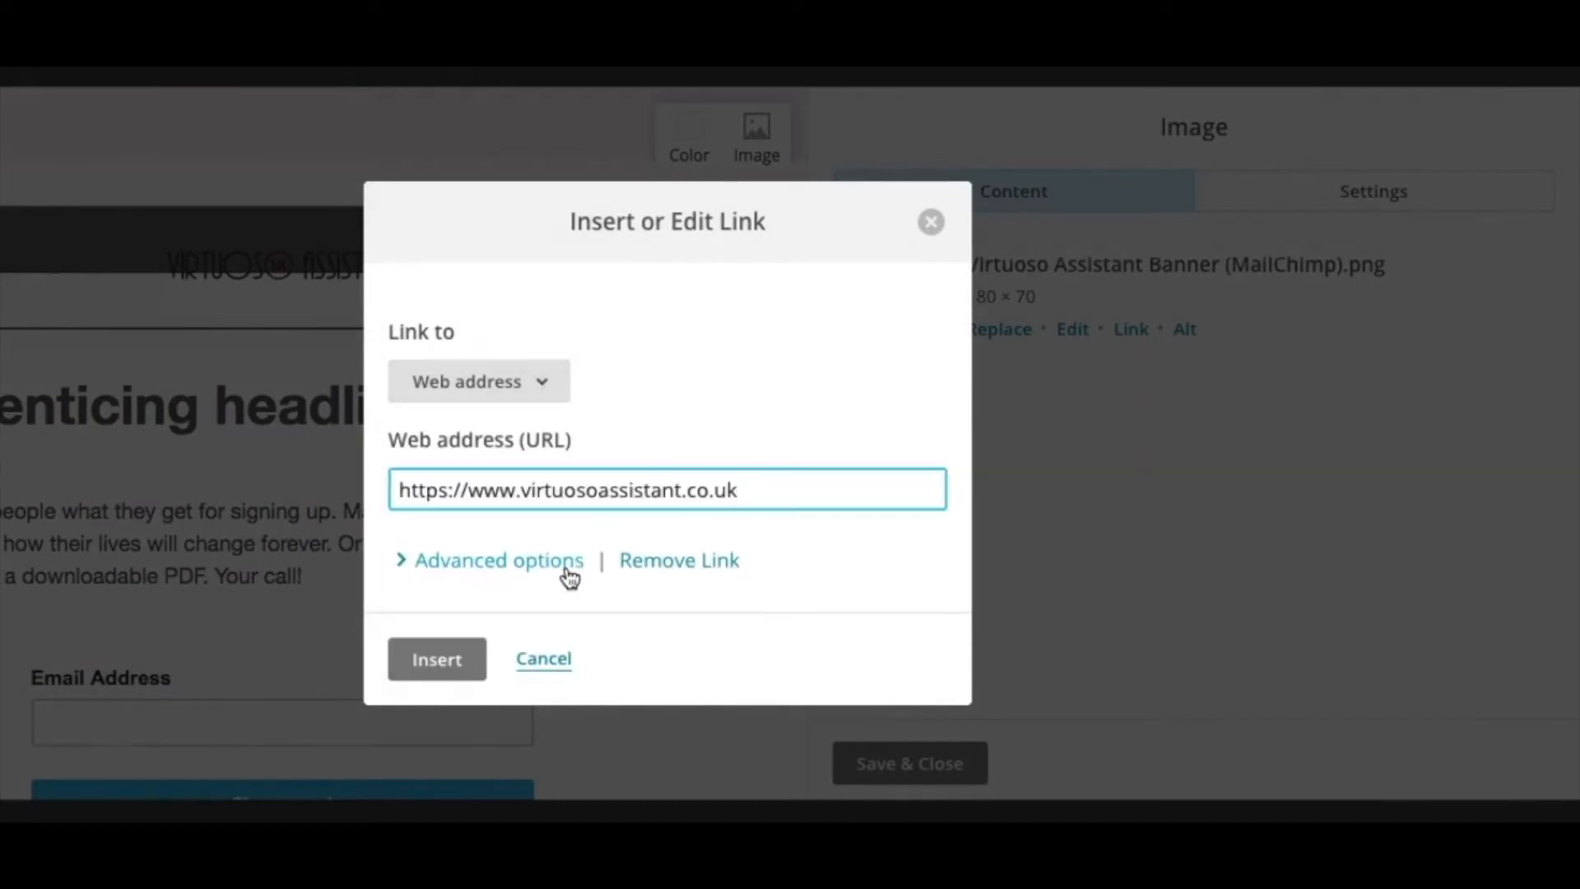
{"action": "left_click", "coordinate": [550, 576]}
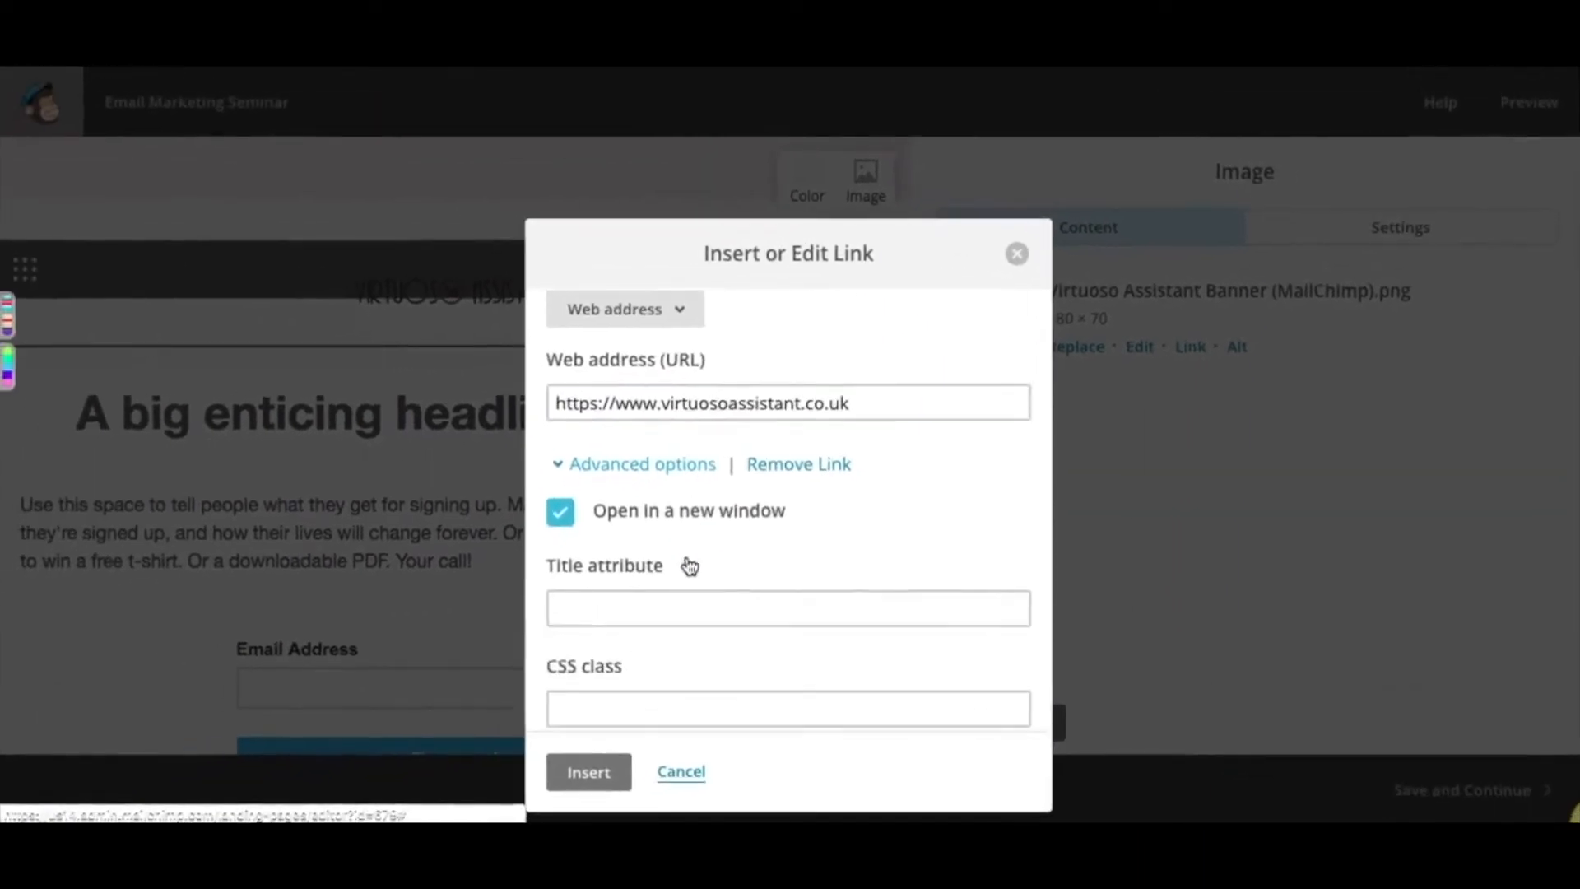
{"action": "left_click", "coordinate": [589, 772]}
- Give the logo banner the alt text "Virtuoso Assistant" and save the image block
{"action": "left_click", "coordinate": [1239, 349]}
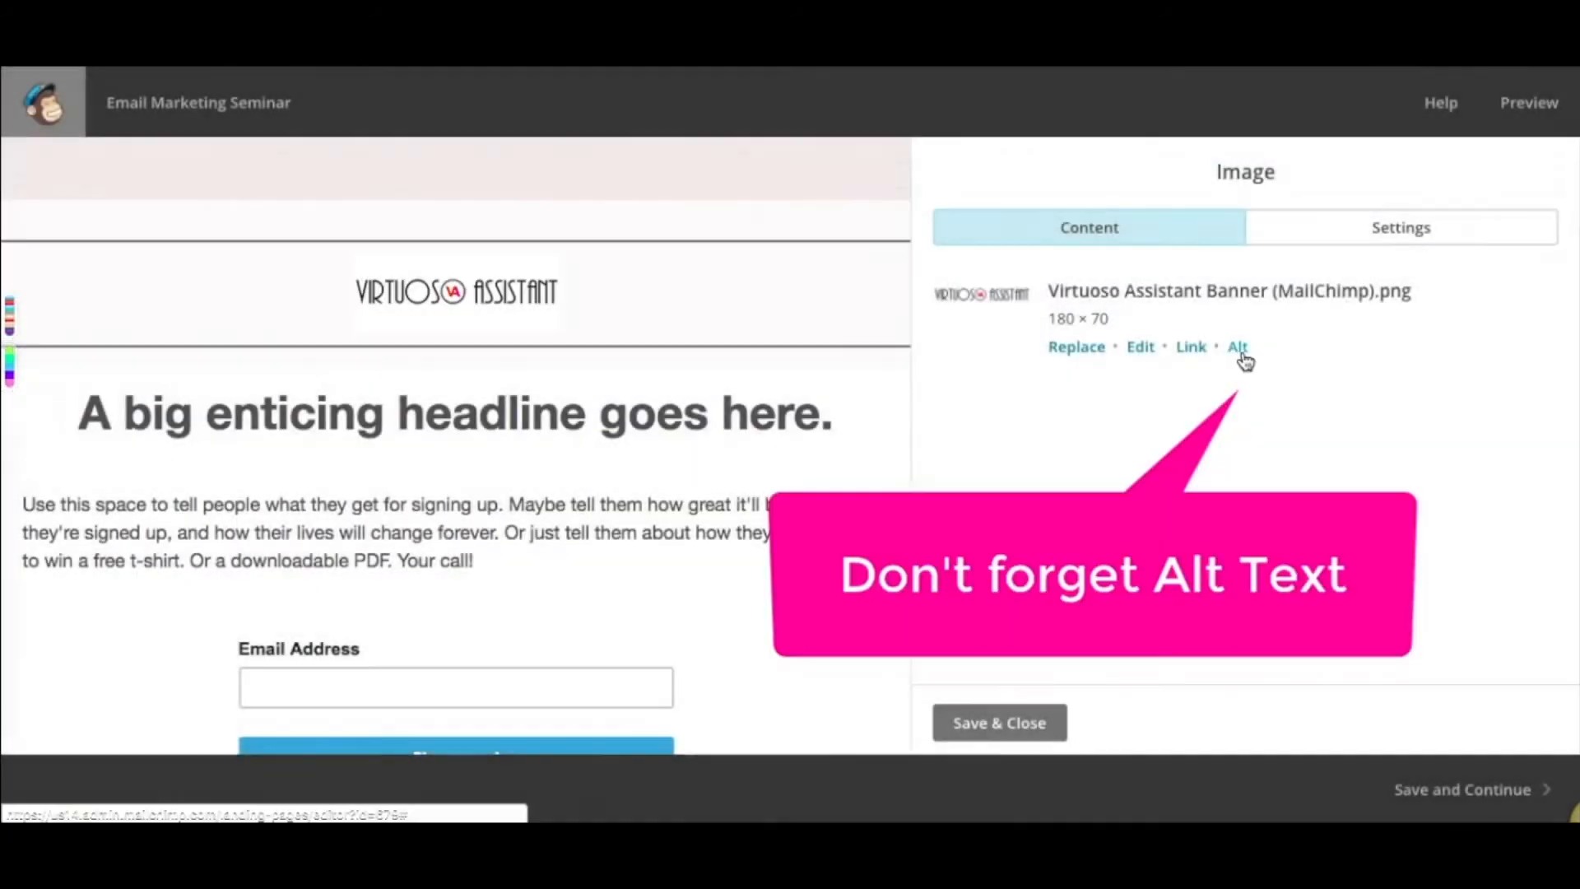
{"action": "type", "text": "Virtuoso Assistant"}
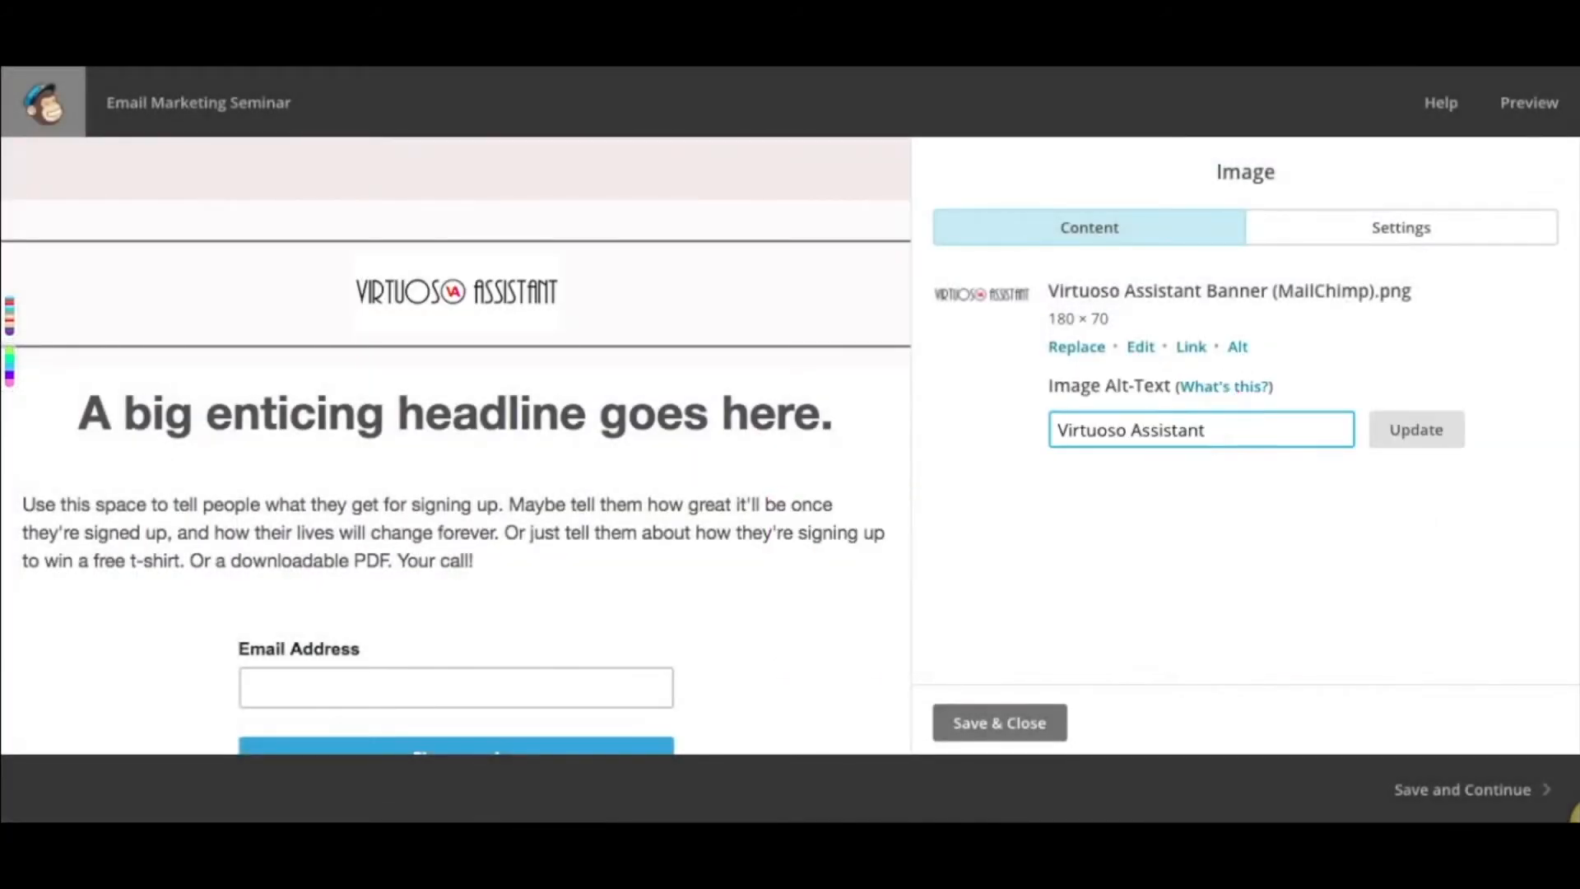
{"action": "left_click", "coordinate": [1416, 430]}
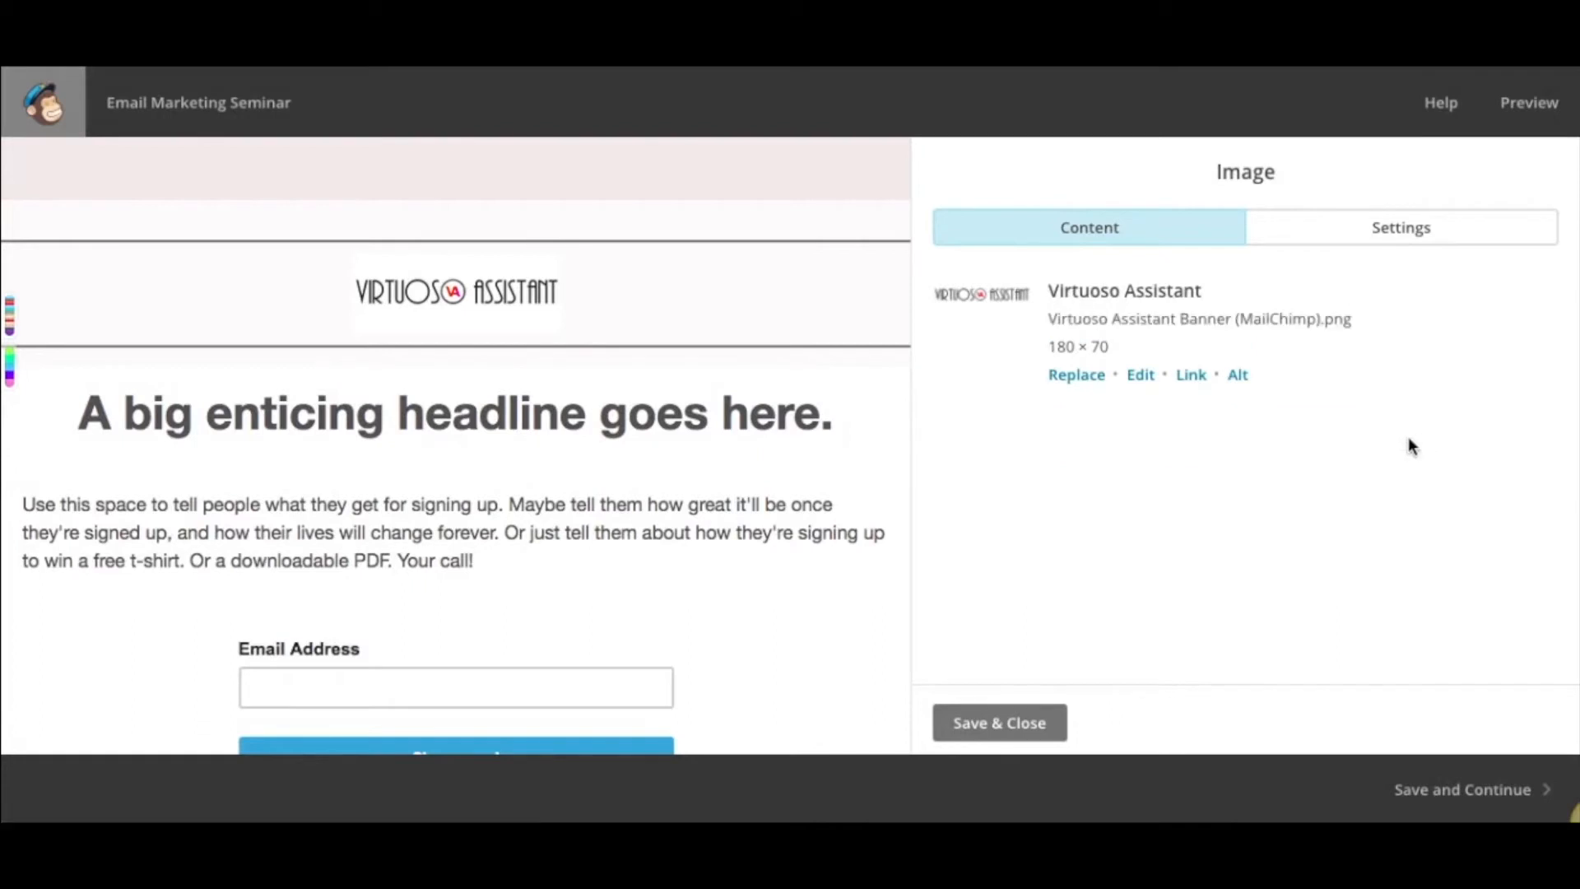
{"action": "left_click", "coordinate": [1006, 733]}
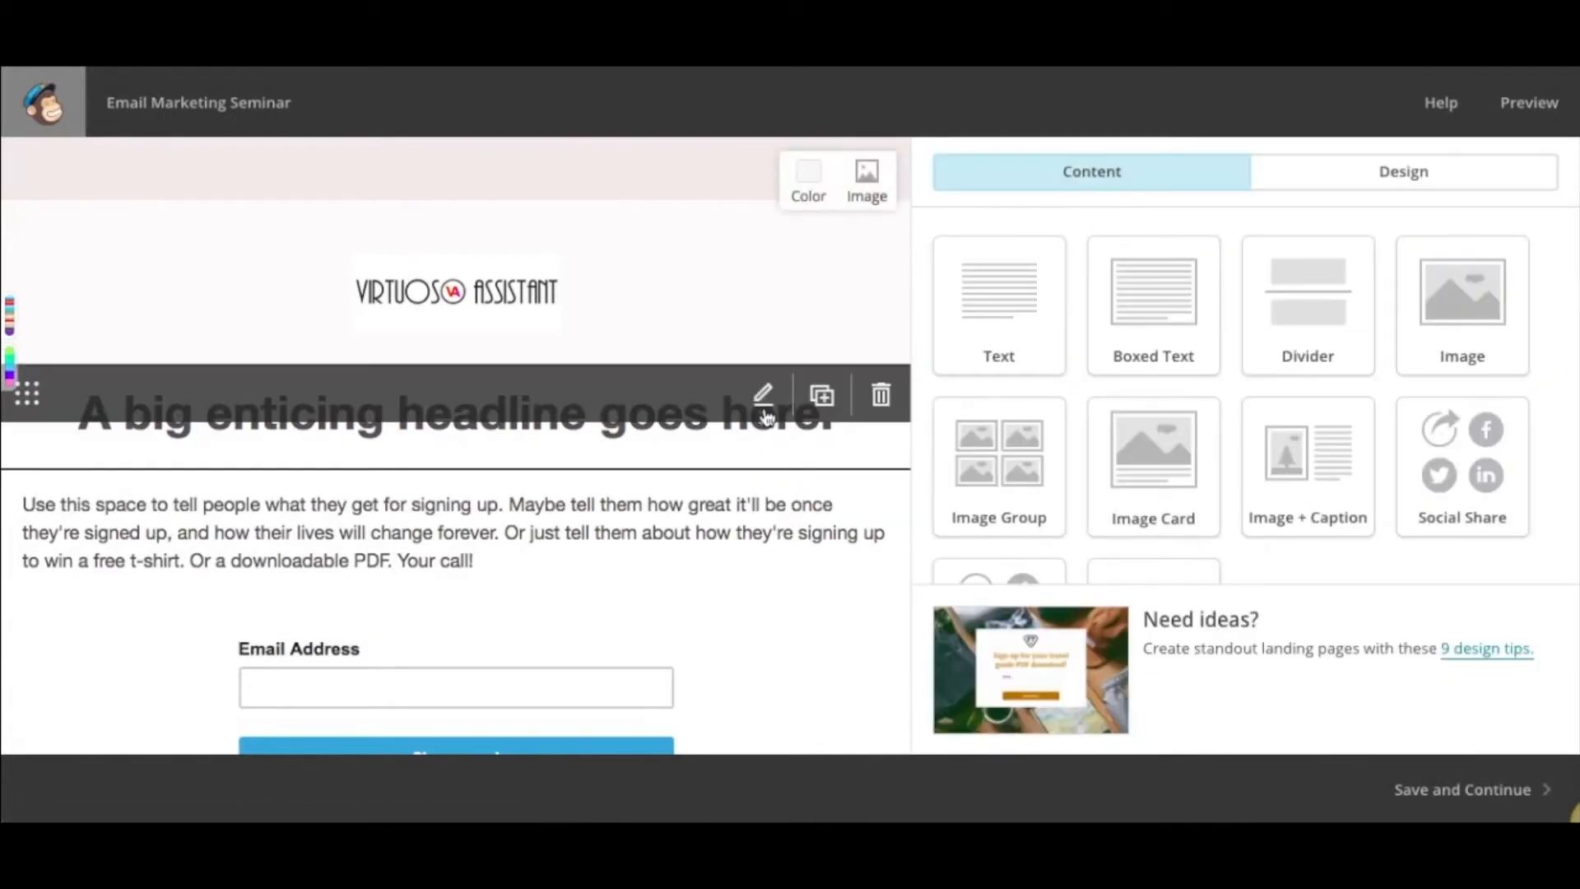
- Replace the placeholder headline with "Email Marketing Seminar for Small Businesses" and save the text block
{"action": "left_click", "coordinate": [762, 399]}
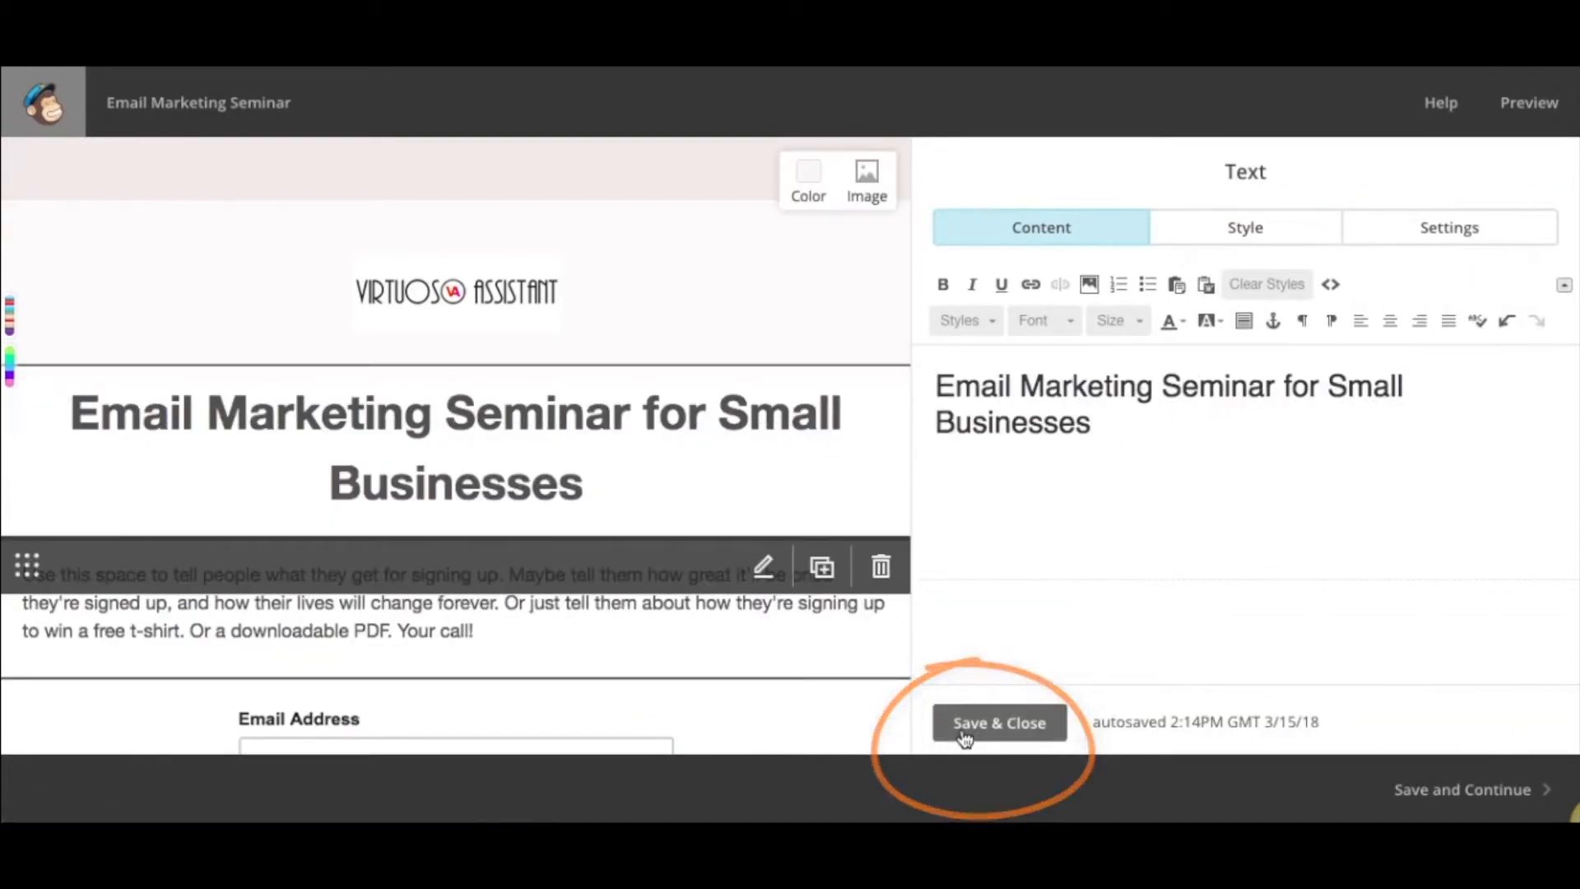
{"action": "left_click", "coordinate": [965, 725]}
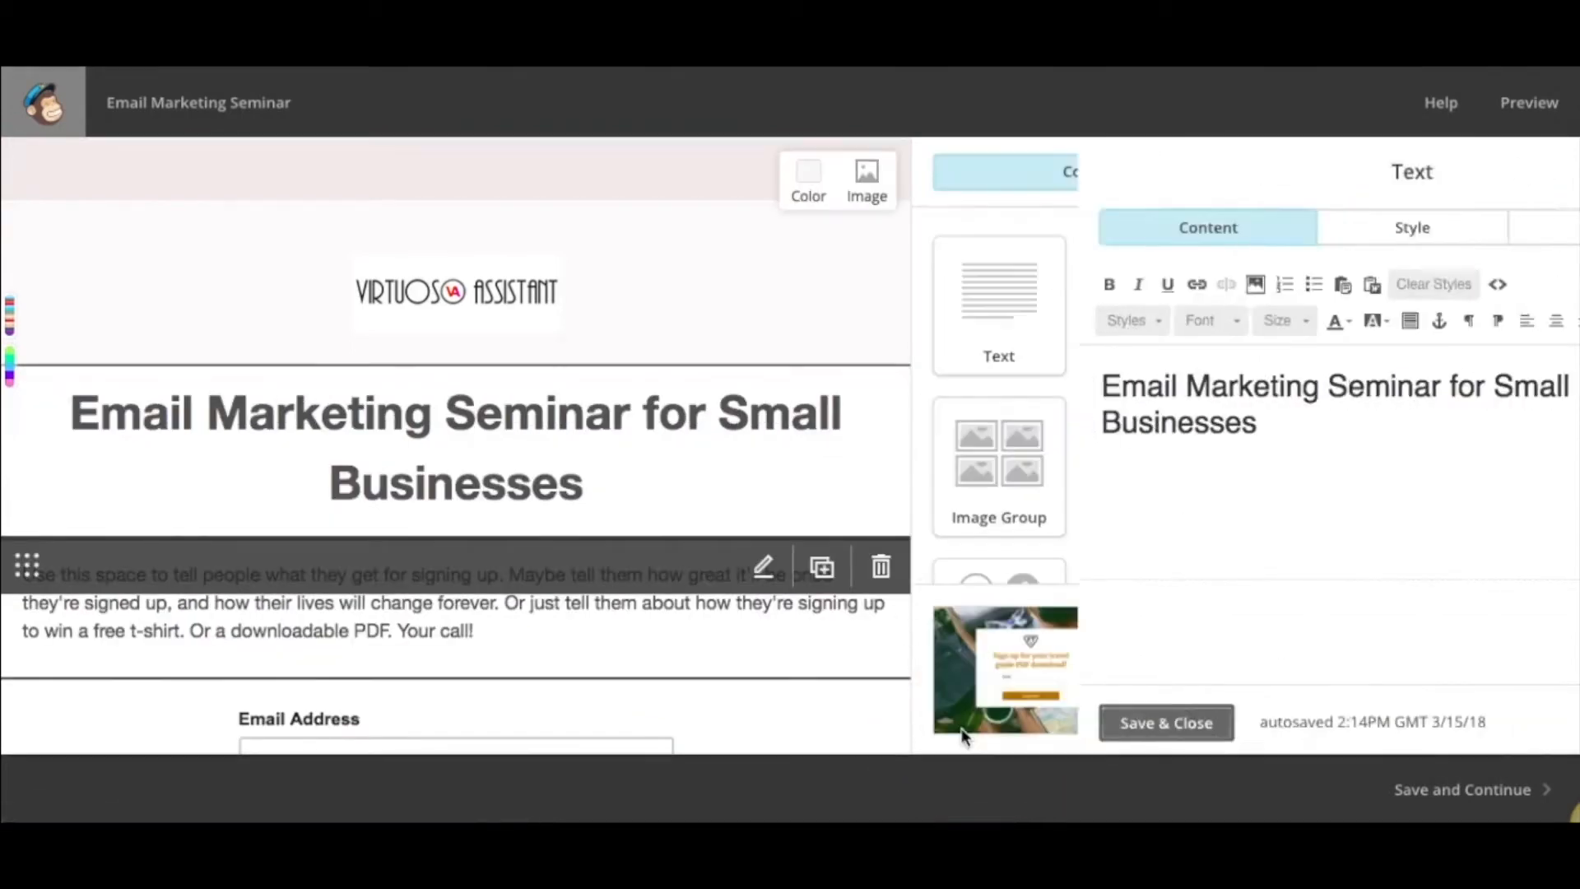
- Replace the placeholder paragraph with a pitch to small business owners and start-ups to sign up to the free Seminar, and save it
{"action": "left_click", "coordinate": [764, 566]}
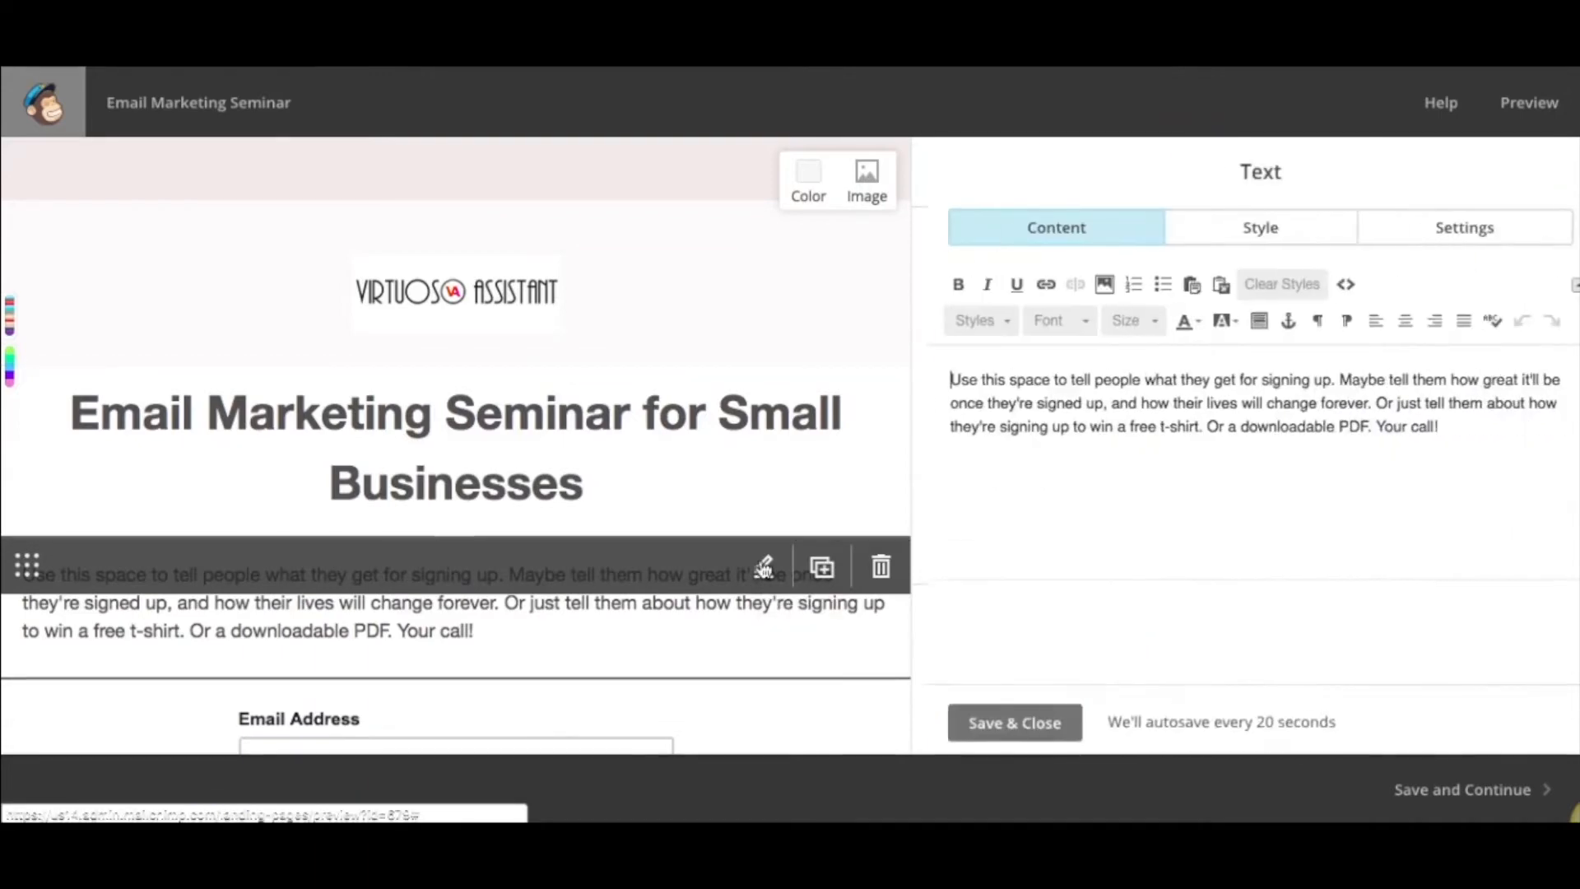
{"action": "left_click_drag", "start_coordinate": [1437, 427], "coordinate": [935, 379]}
{"action": "type", "text": "If you're a small business owner or a start-up you'll no doubt want to learn how to use email marketing to capture new leads and nurture them along their path to making a purchase from you.  Sign up to our free Seminar by clicking the button below.  We look forward to seeing you!"}
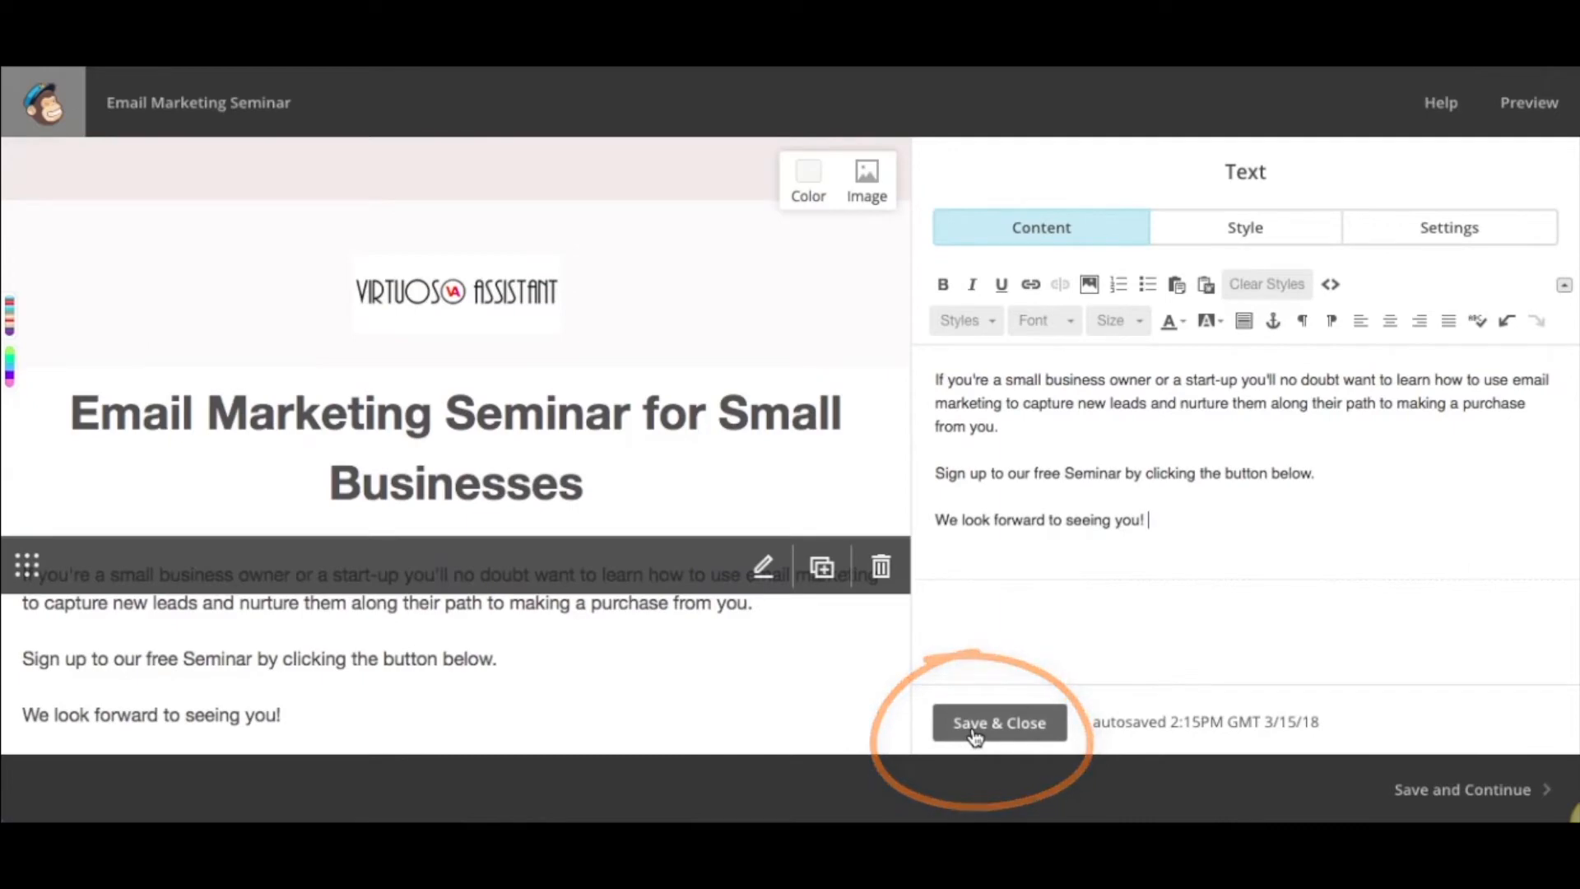
{"action": "left_click", "coordinate": [973, 729]}
- Open the signup form block beneath the seminar text for editing
{"action": "scroll", "coordinate": [783, 694], "scroll_direction": "down", "scroll_amount": 5}
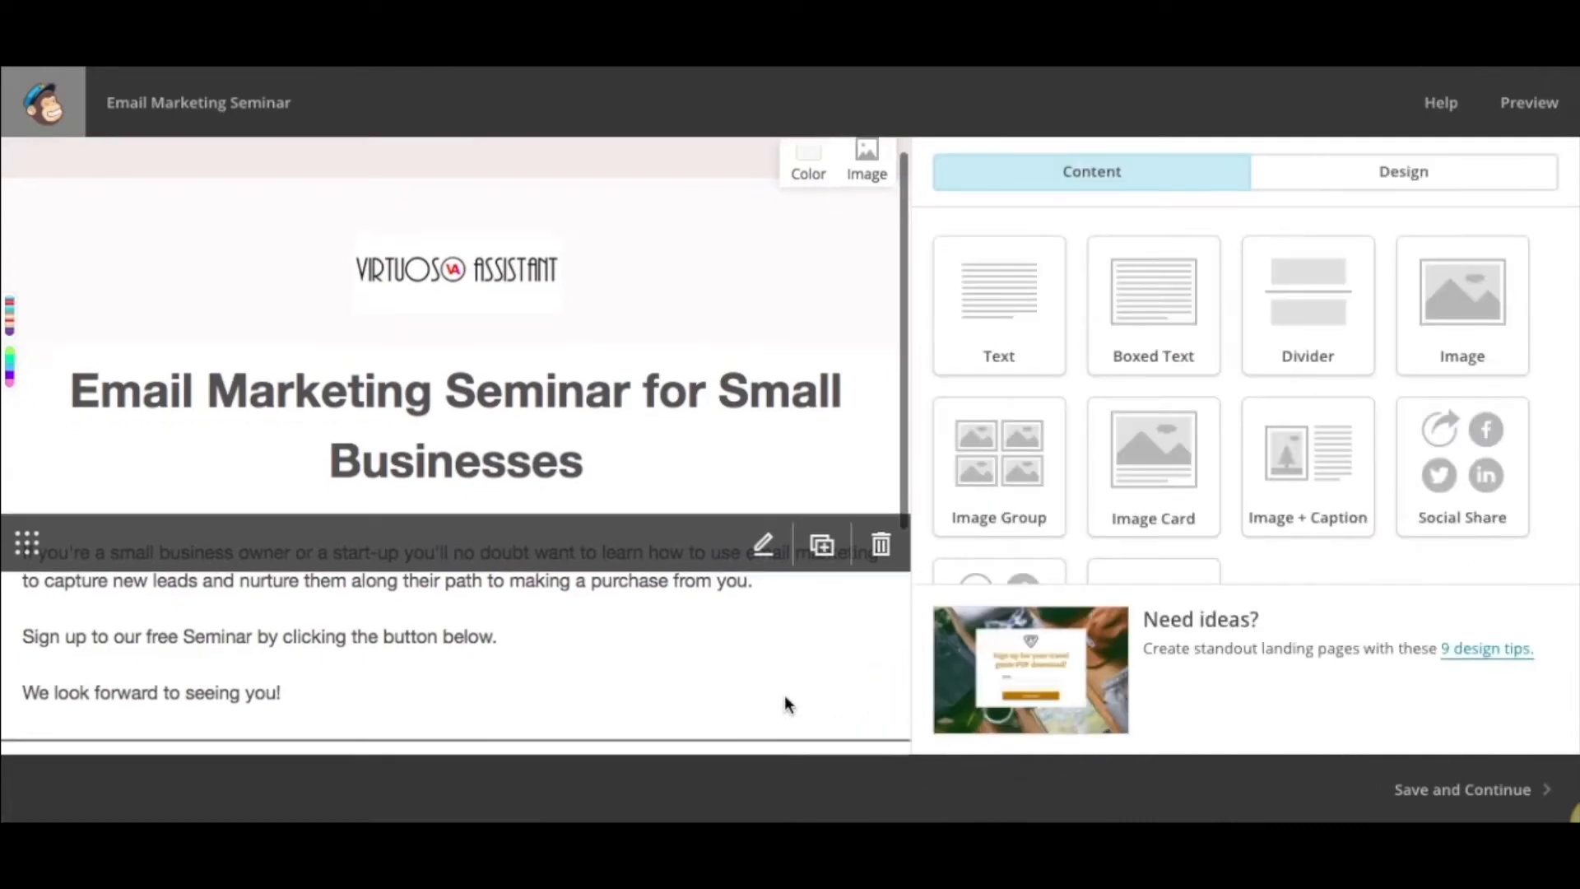
{"action": "mouse_move", "coordinate": [565, 461]}
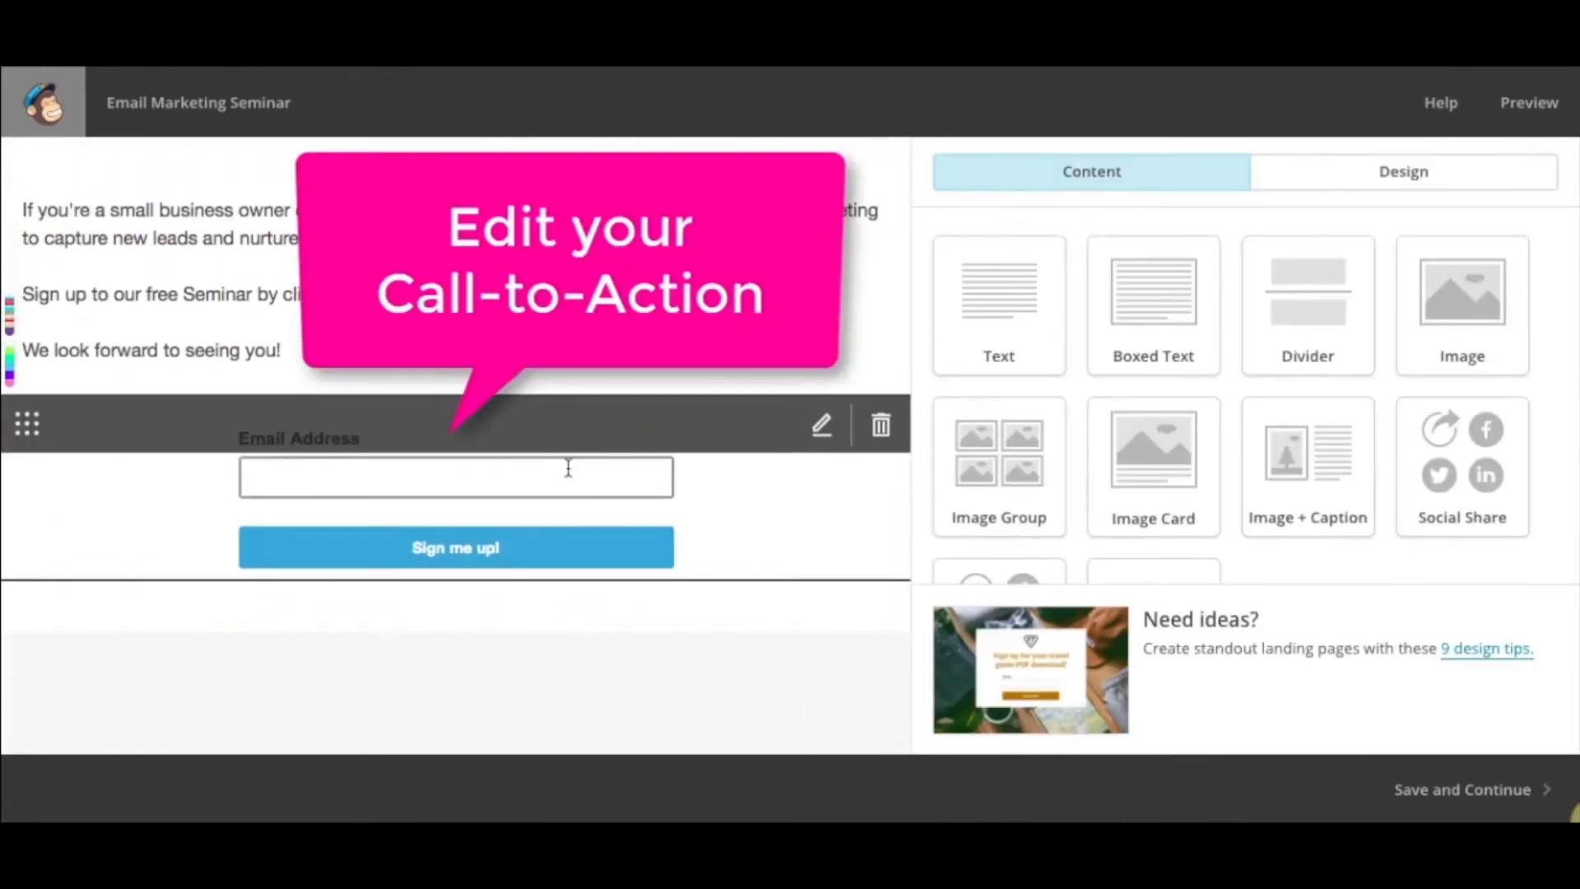
{"action": "left_click", "coordinate": [823, 427]}
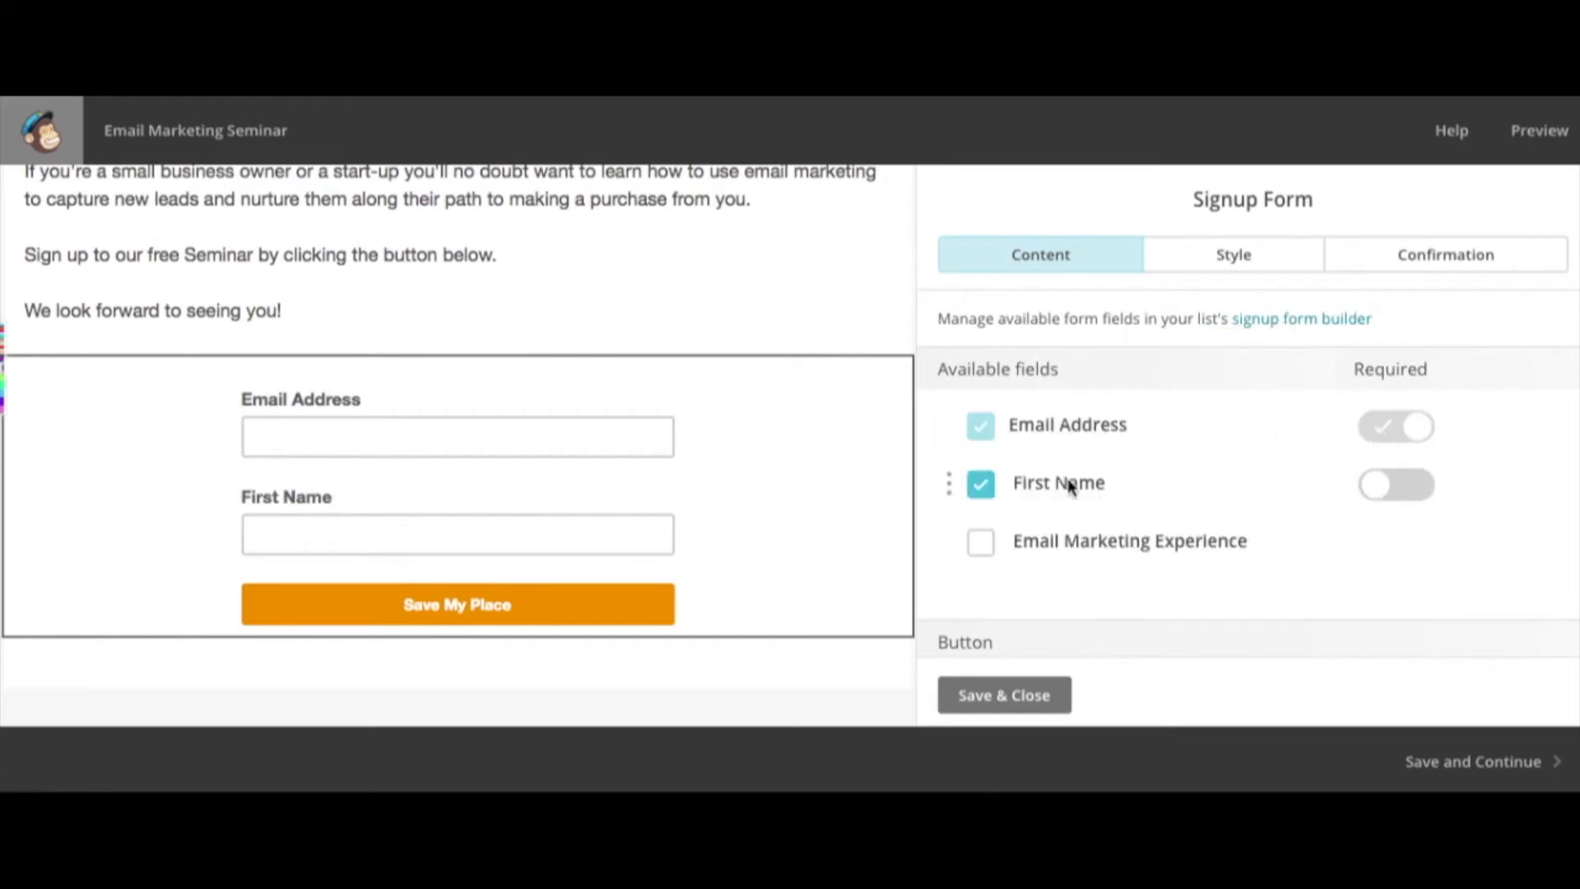
- Remove and re-add the First Name field in the signup form, and switch its Required option on and off
{"action": "left_click", "coordinate": [981, 485]}
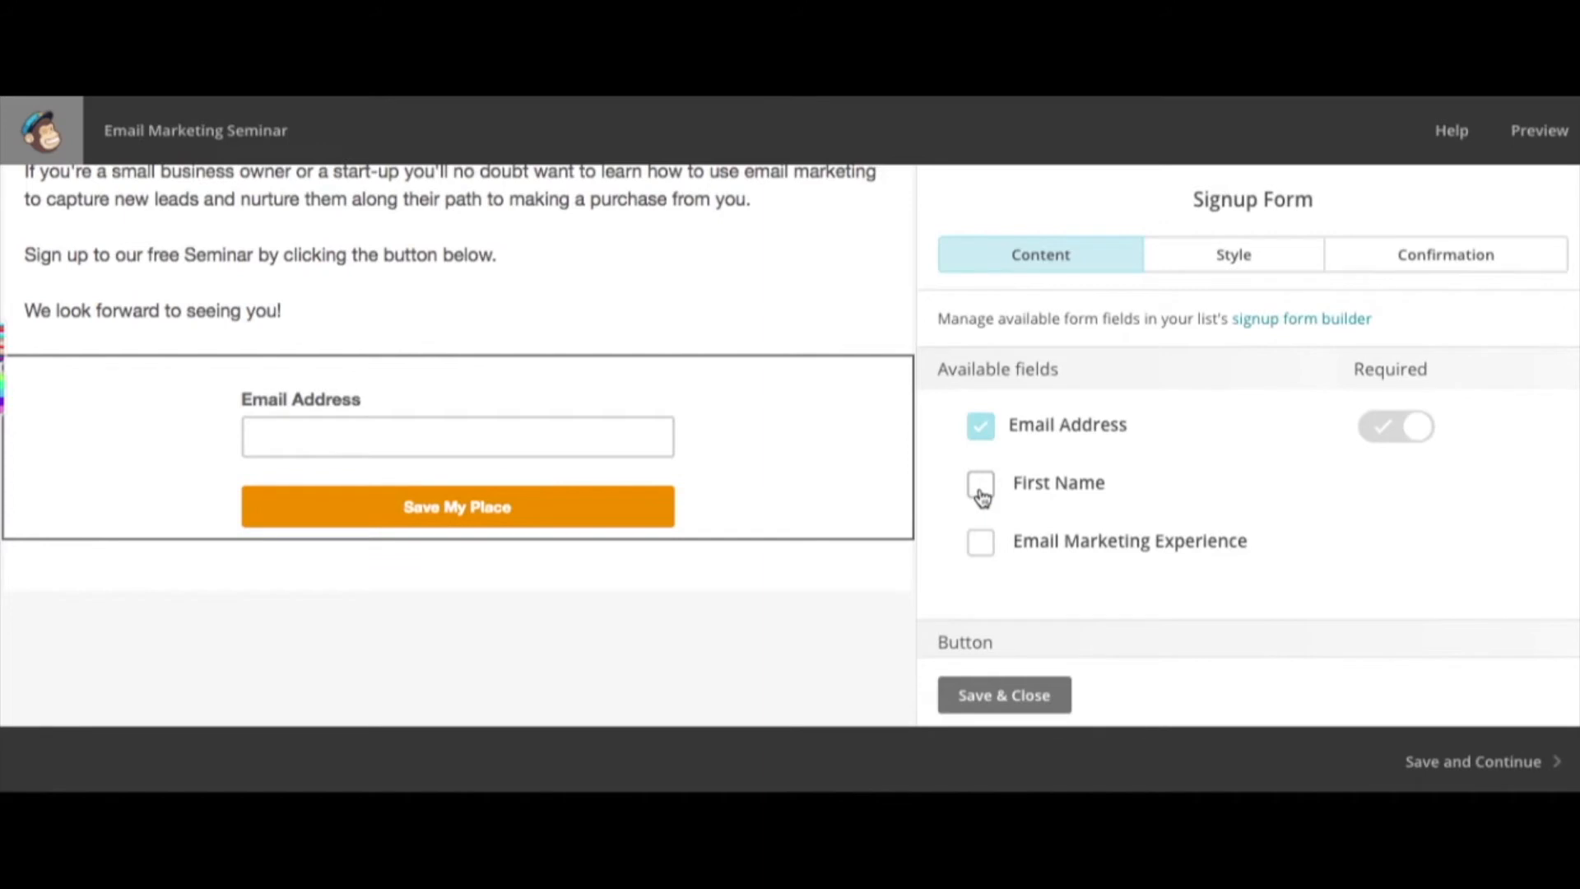
{"action": "left_click", "coordinate": [981, 494]}
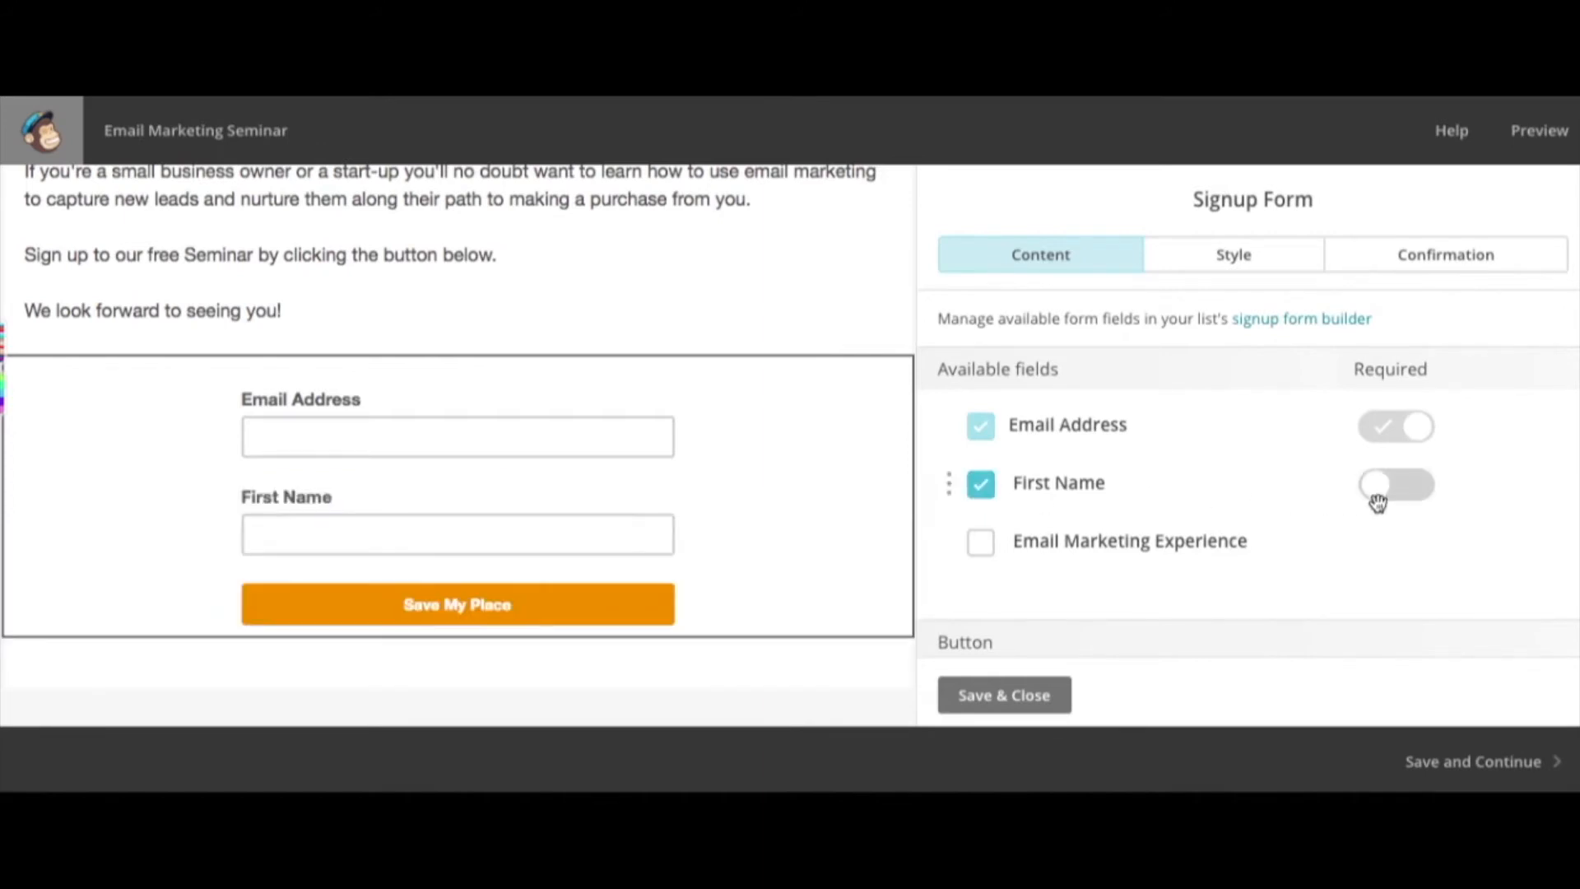
{"action": "left_click", "coordinate": [1414, 502]}
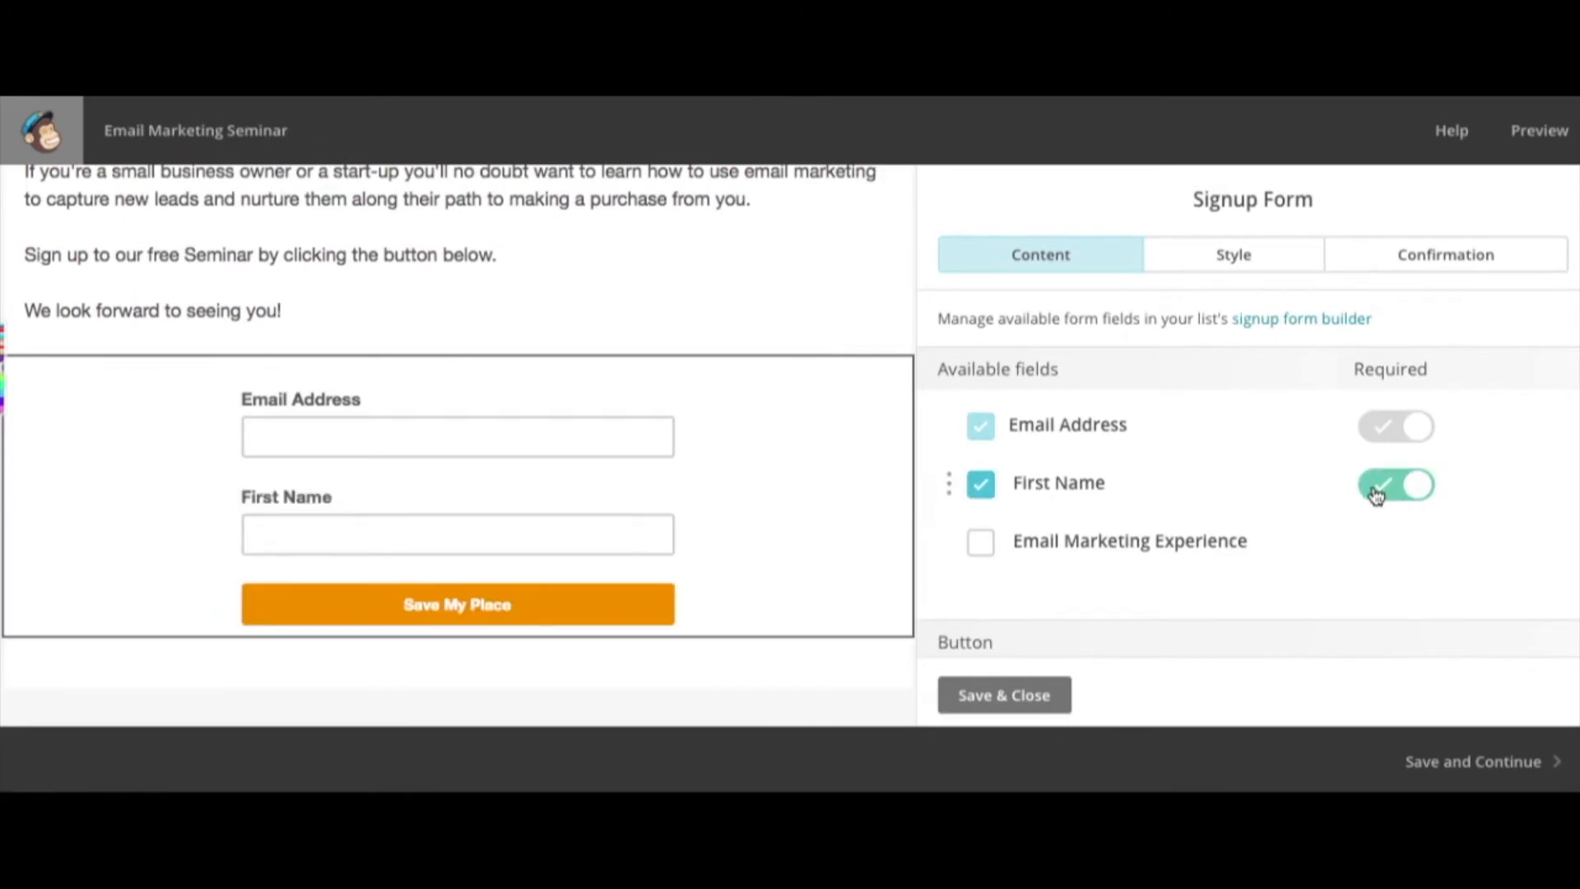
{"action": "left_click", "coordinate": [1376, 494]}
{"action": "scroll", "coordinate": [1251, 540], "scroll_direction": "down", "scroll_amount": 3}
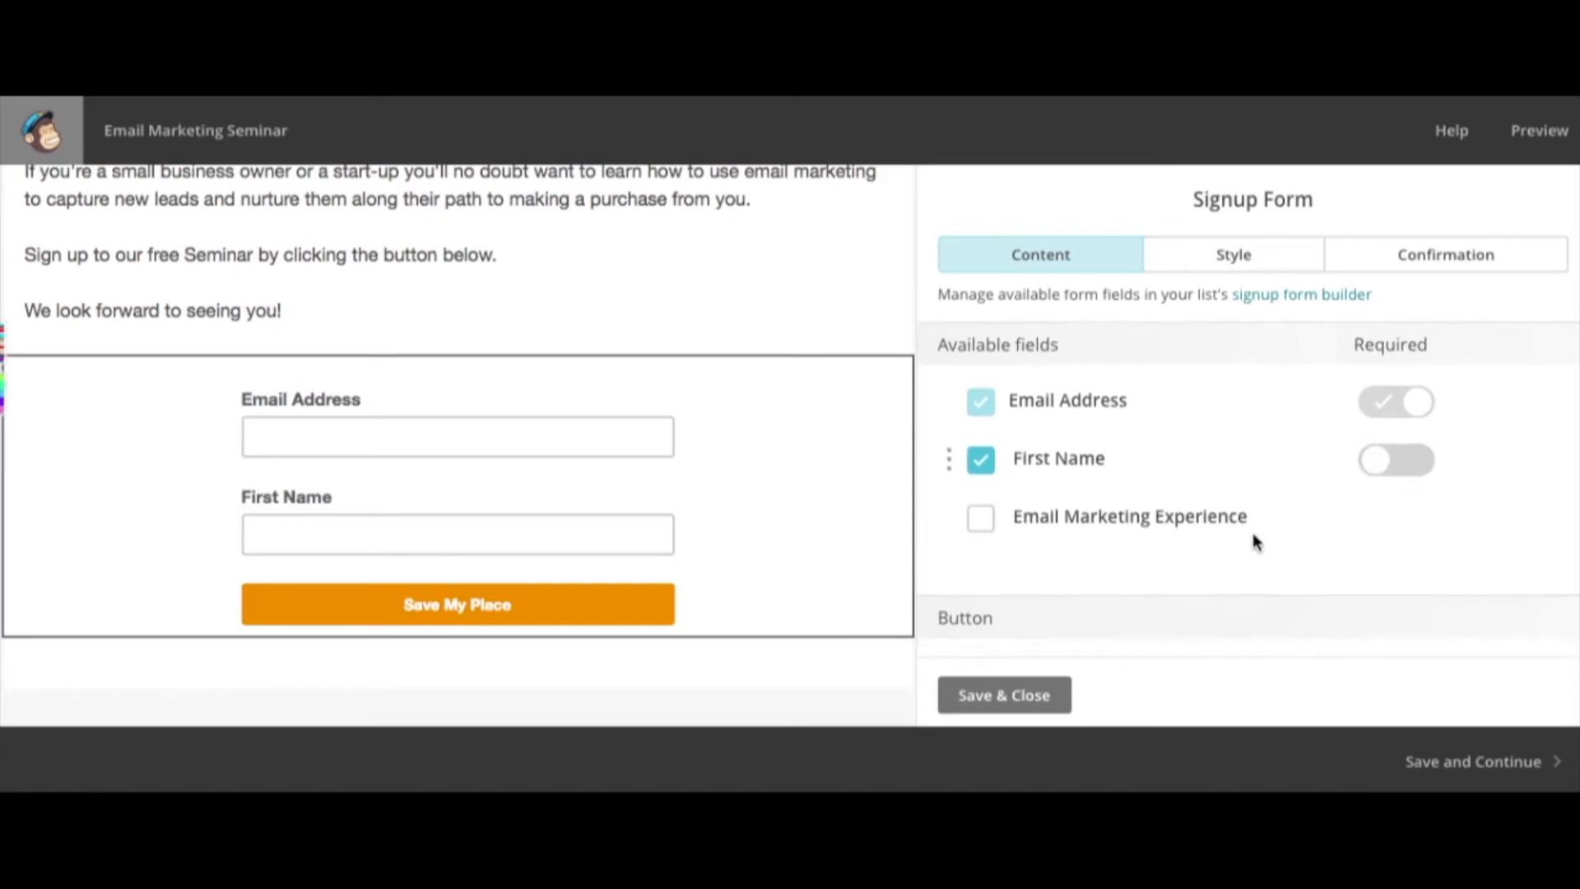
{"action": "left_click", "coordinate": [1067, 610]}
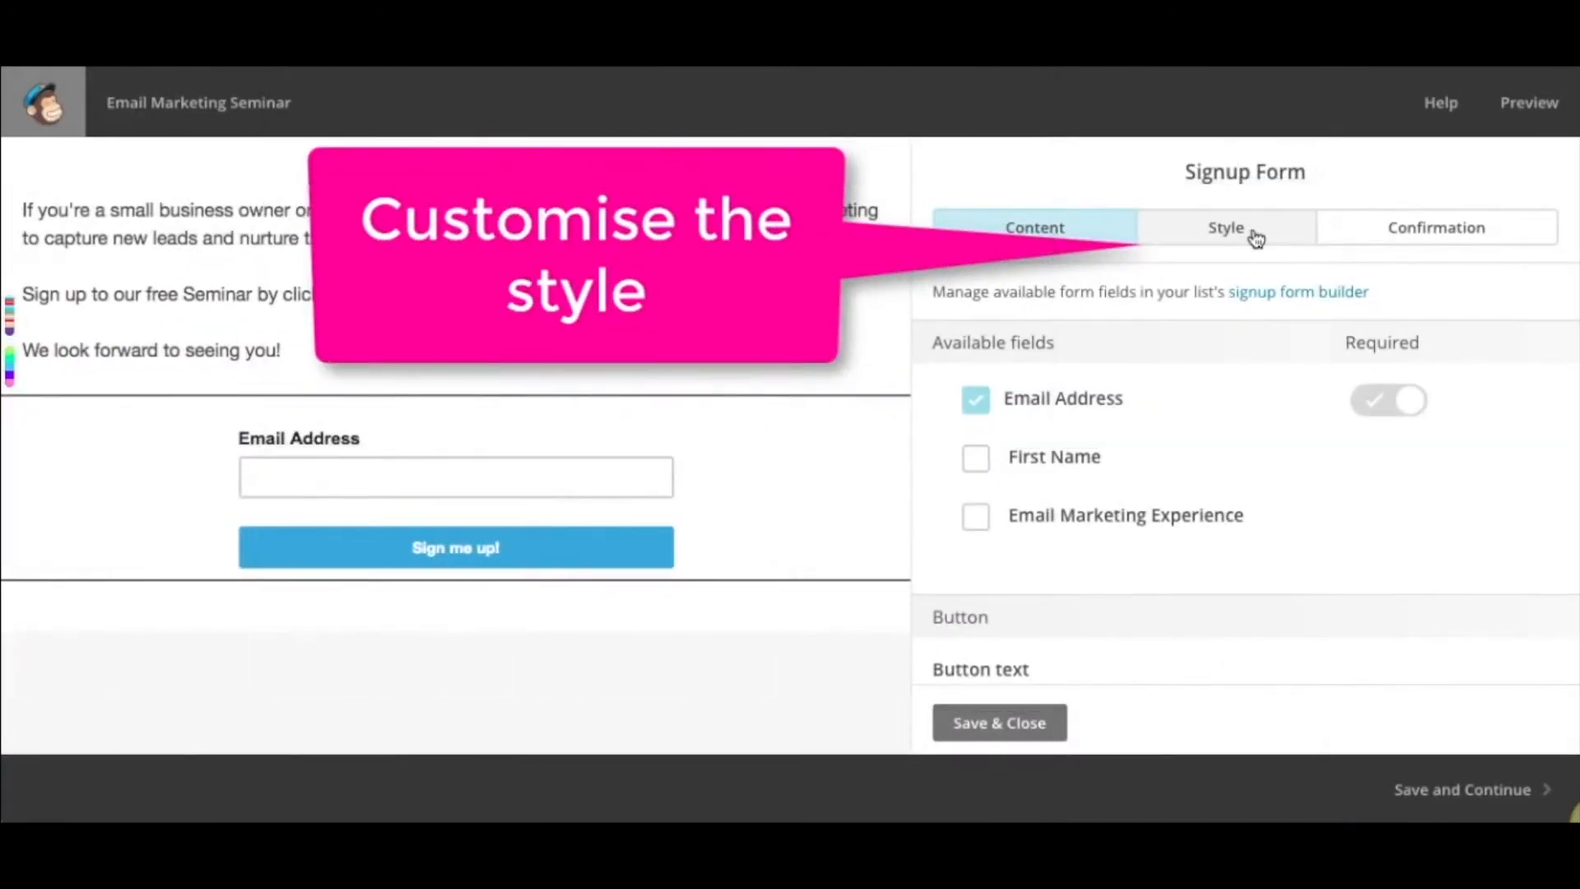
- Set the background color of the signup form's button to a bright orange
{"action": "left_click", "coordinate": [1256, 239]}
{"action": "left_click", "coordinate": [950, 546]}
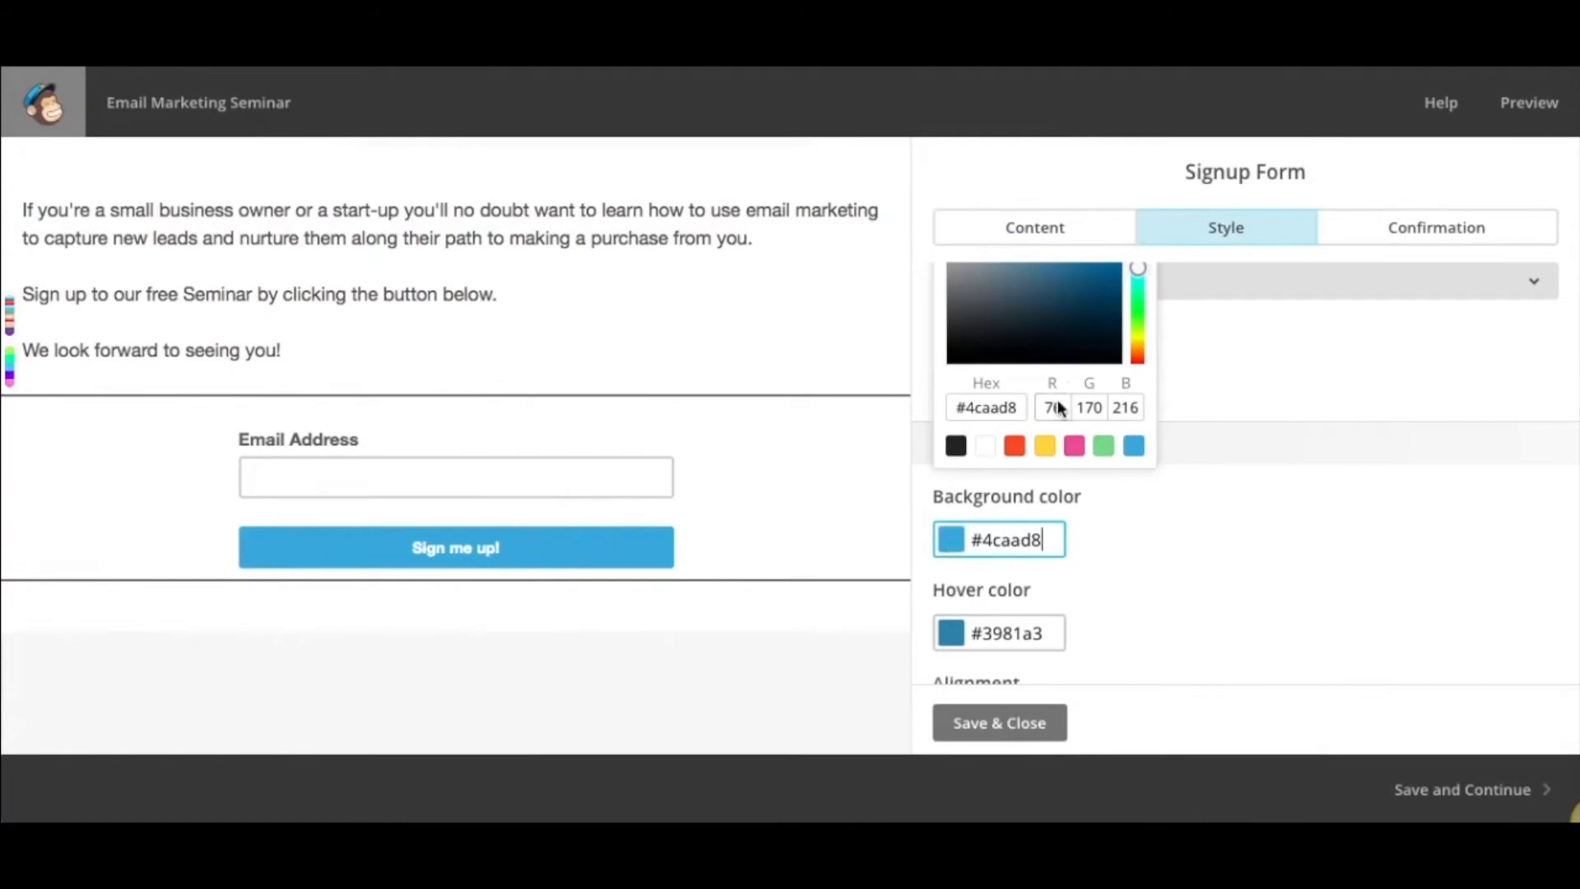
{"action": "scroll", "coordinate": [1086, 363], "scroll_direction": "up", "scroll_amount": 1}
{"action": "scroll", "coordinate": [1138, 414], "scroll_direction": "up", "scroll_amount": 1}
{"action": "left_click", "coordinate": [1138, 402]}
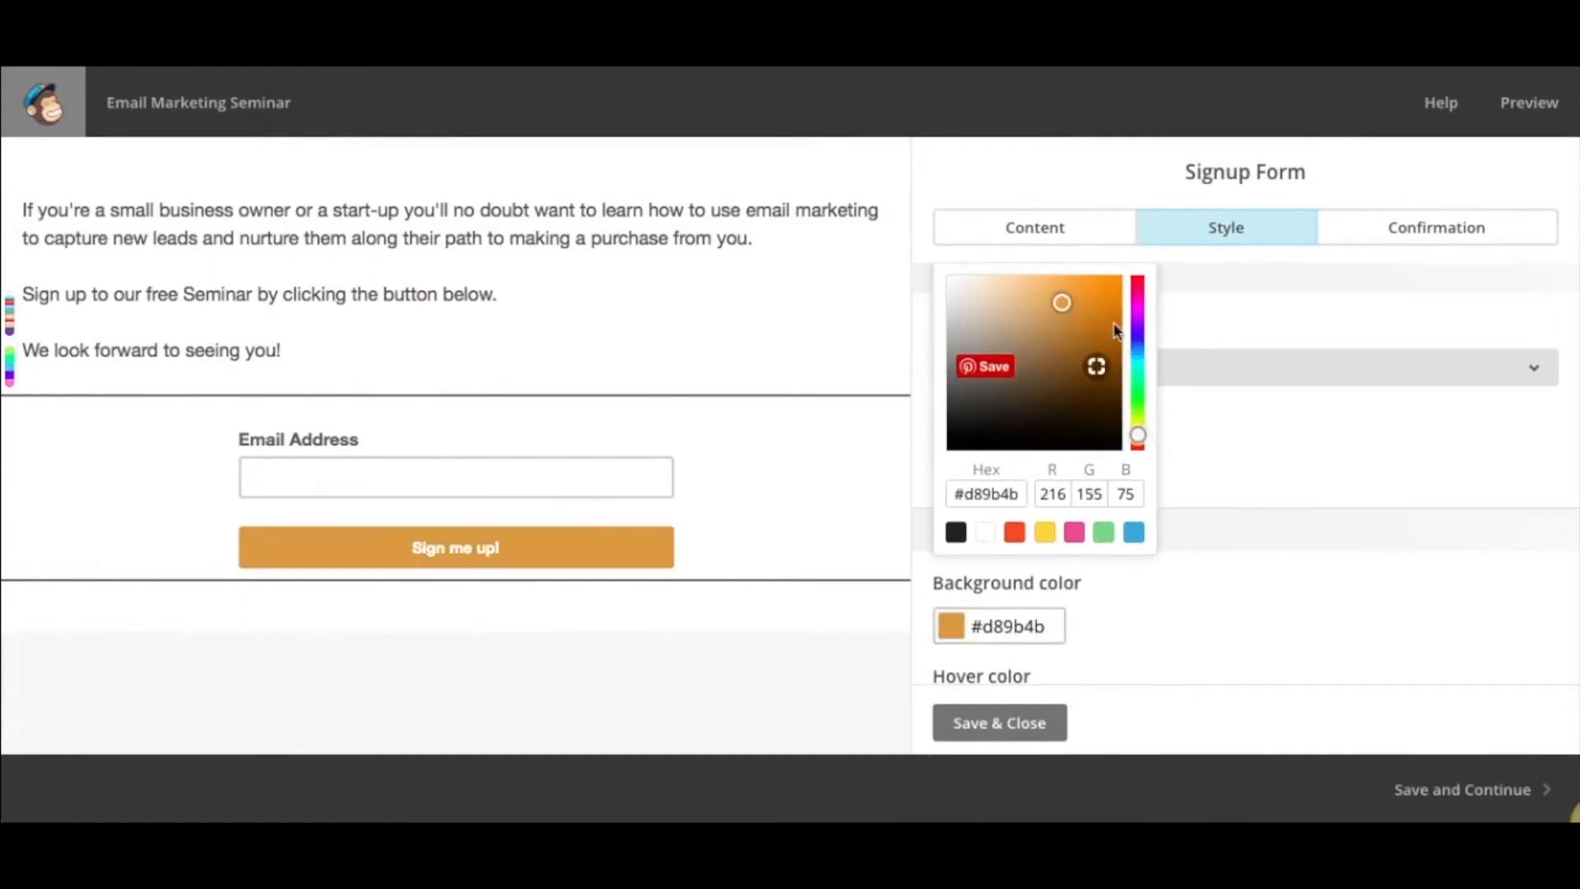
{"action": "left_click", "coordinate": [1111, 291]}
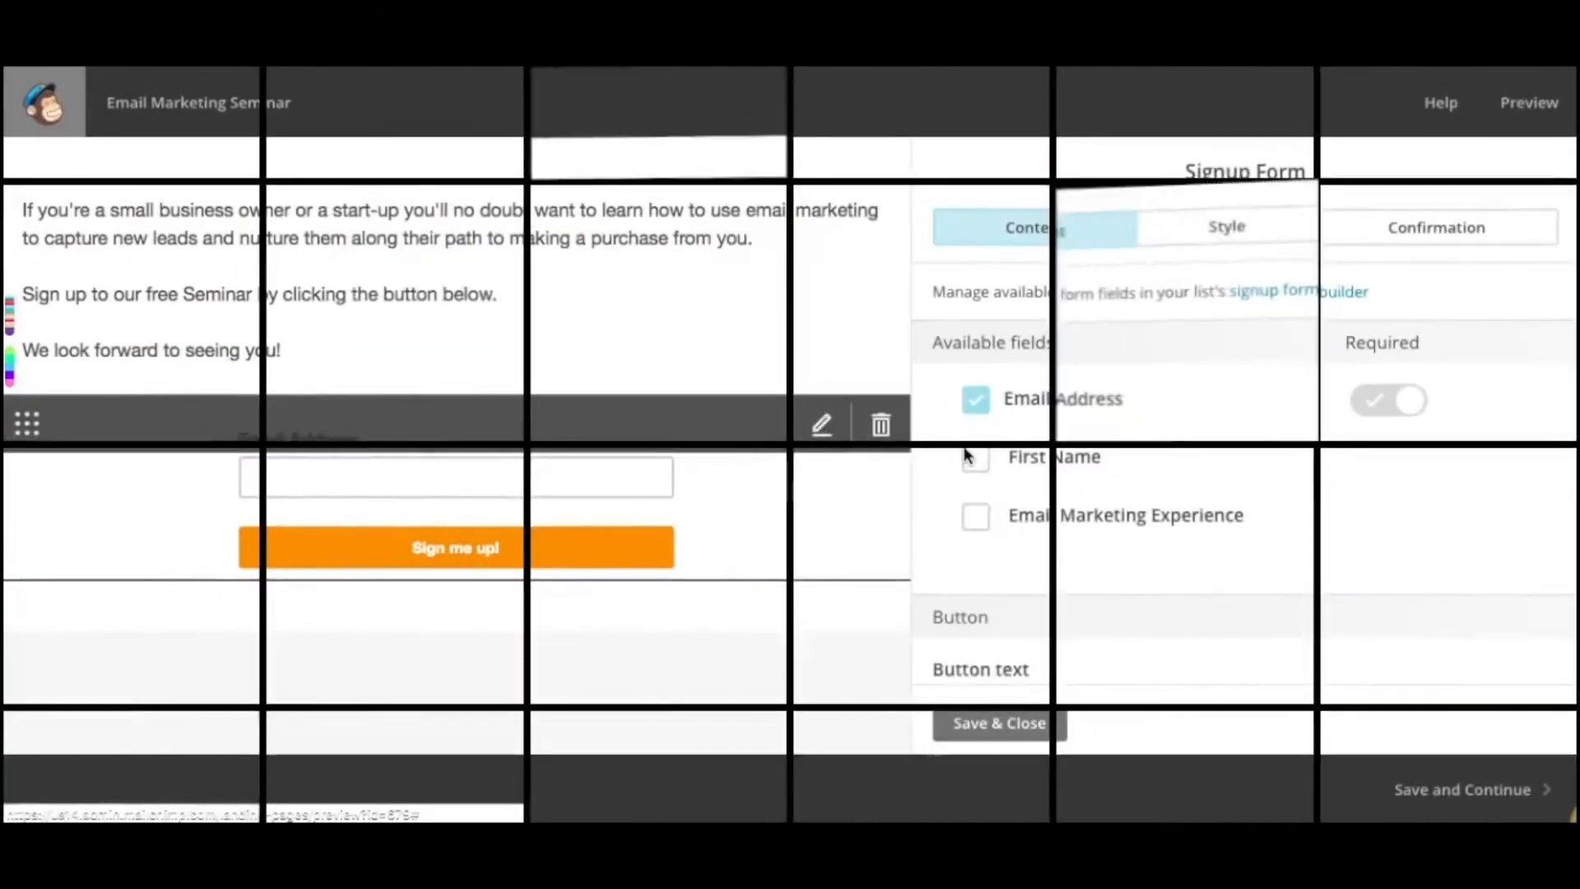
- Review the signup form's double opt-in confirmation settings and preview its confirmation state
{"action": "left_click", "coordinate": [1421, 239]}
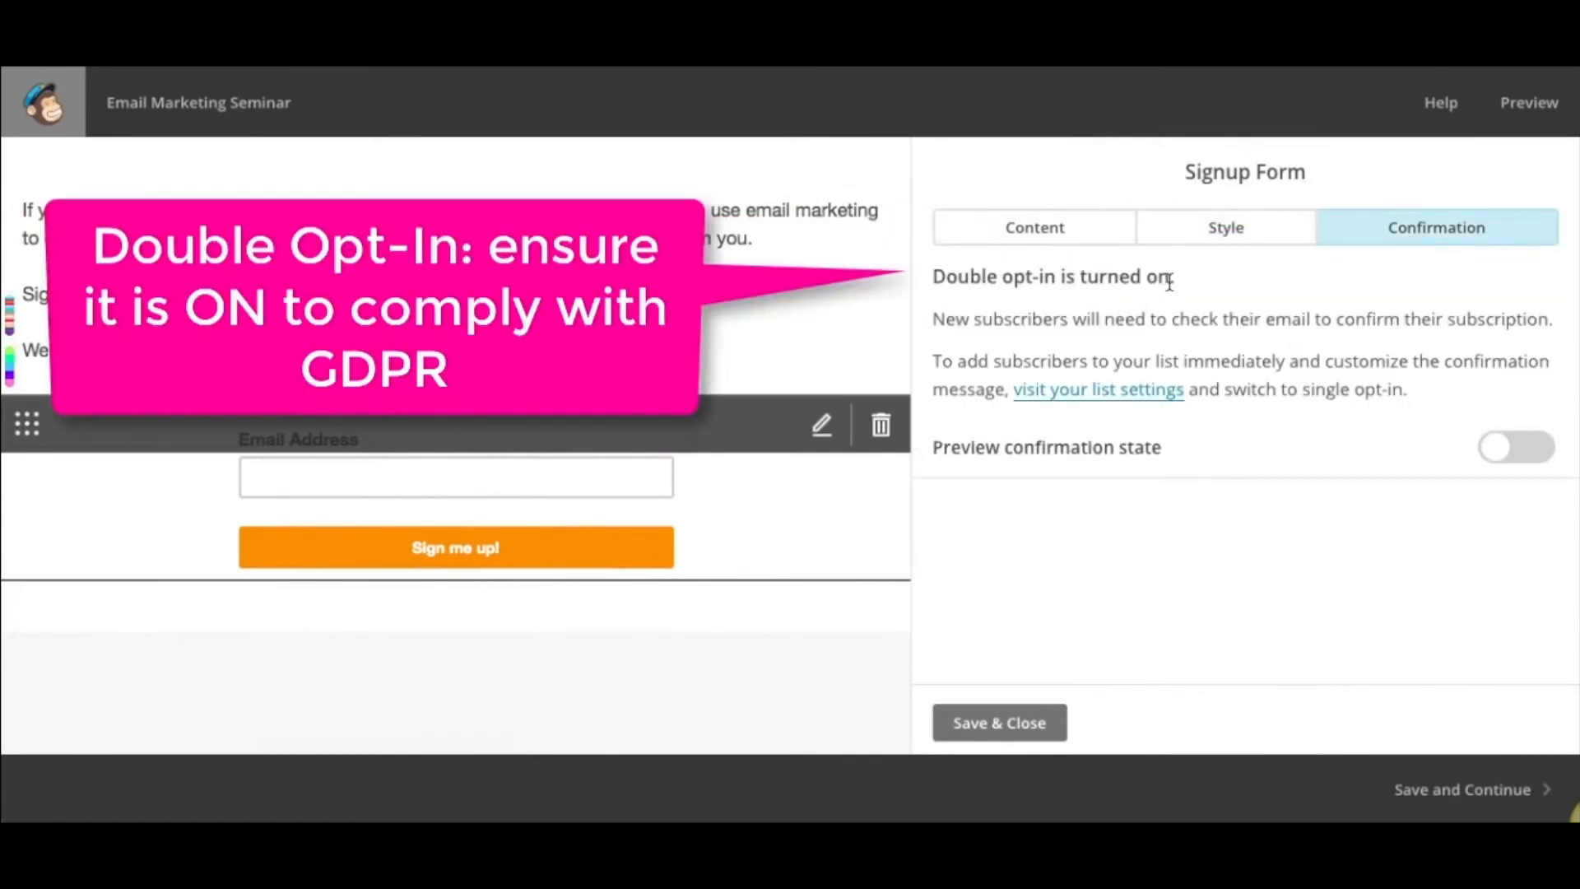
{"action": "left_click", "coordinate": [1544, 452]}
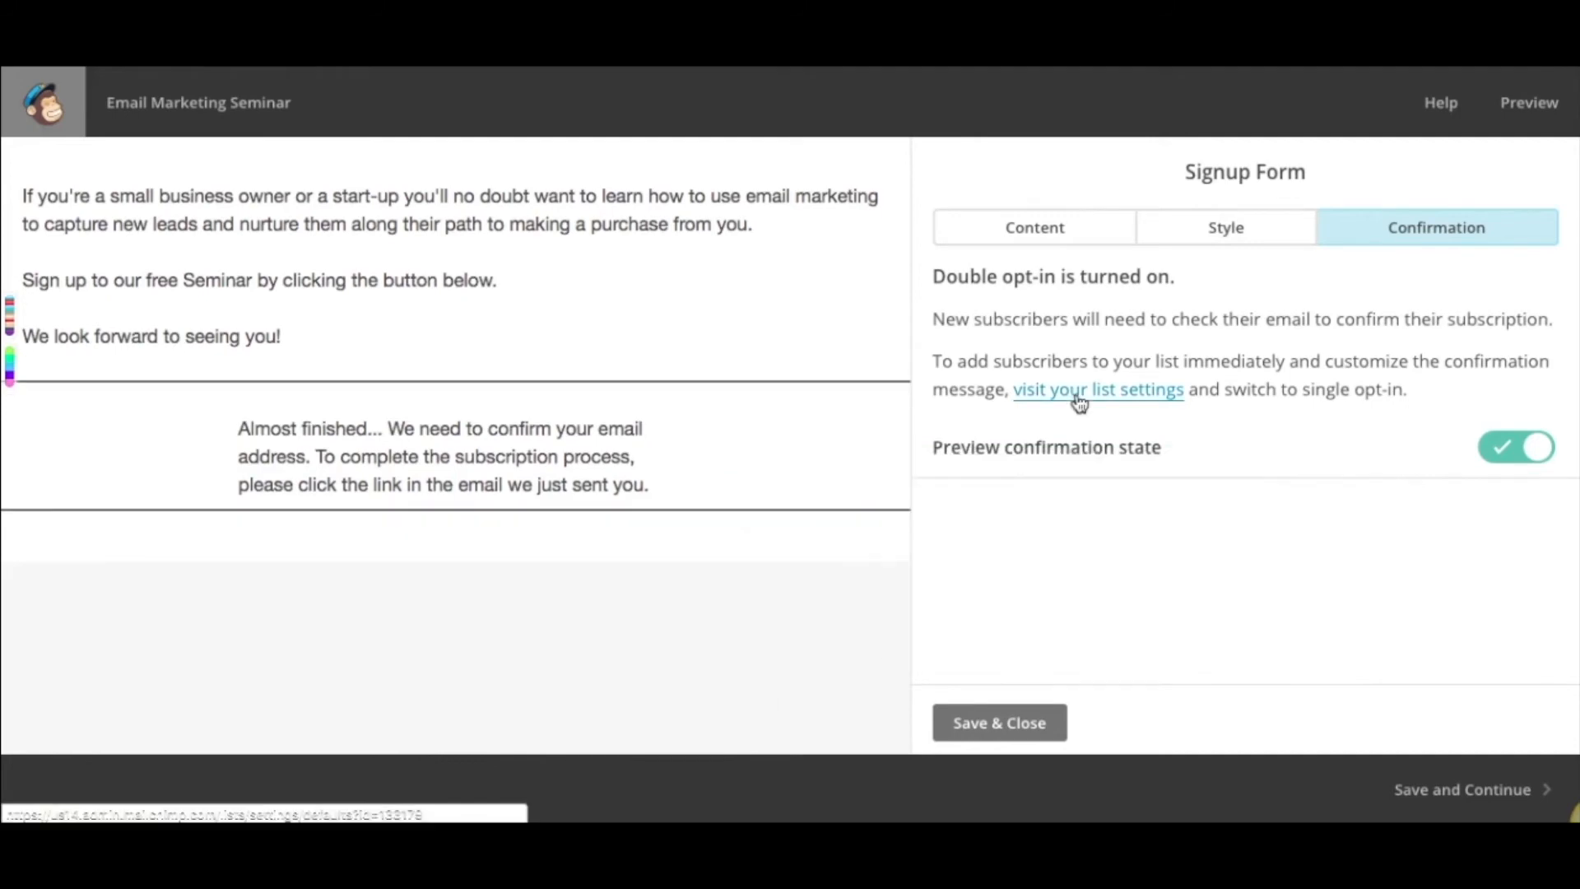
{"action": "left_click", "coordinate": [1079, 403]}
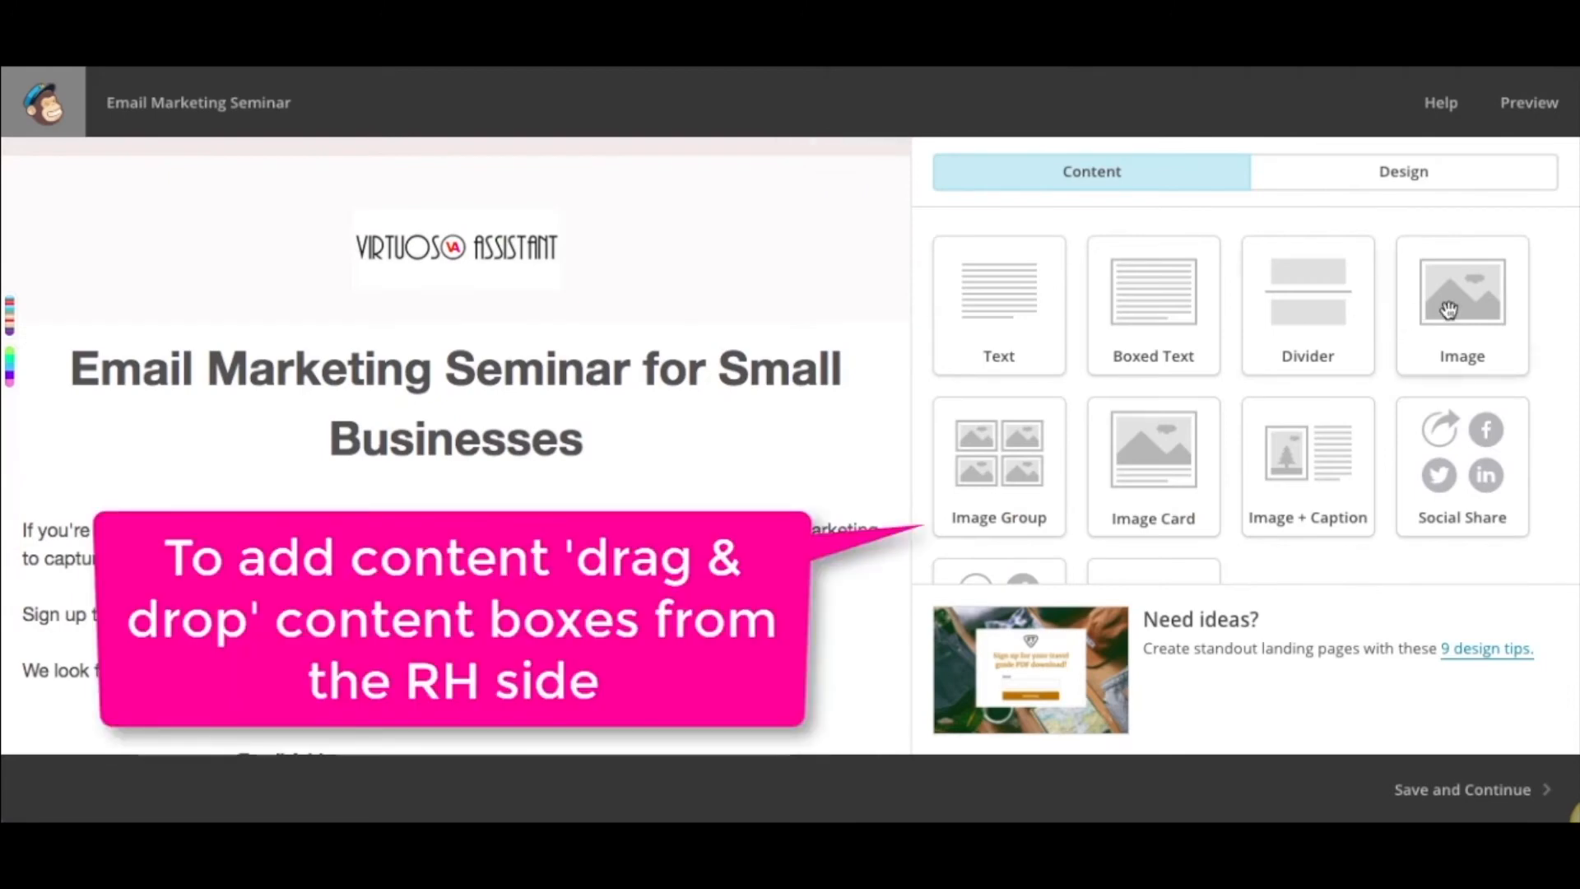
- Add an image block between the logo banner and the headline, and fill it with email marketing seminar.png
{"action": "left_click_drag", "start_coordinate": [1448, 310], "coordinate": [710, 324]}
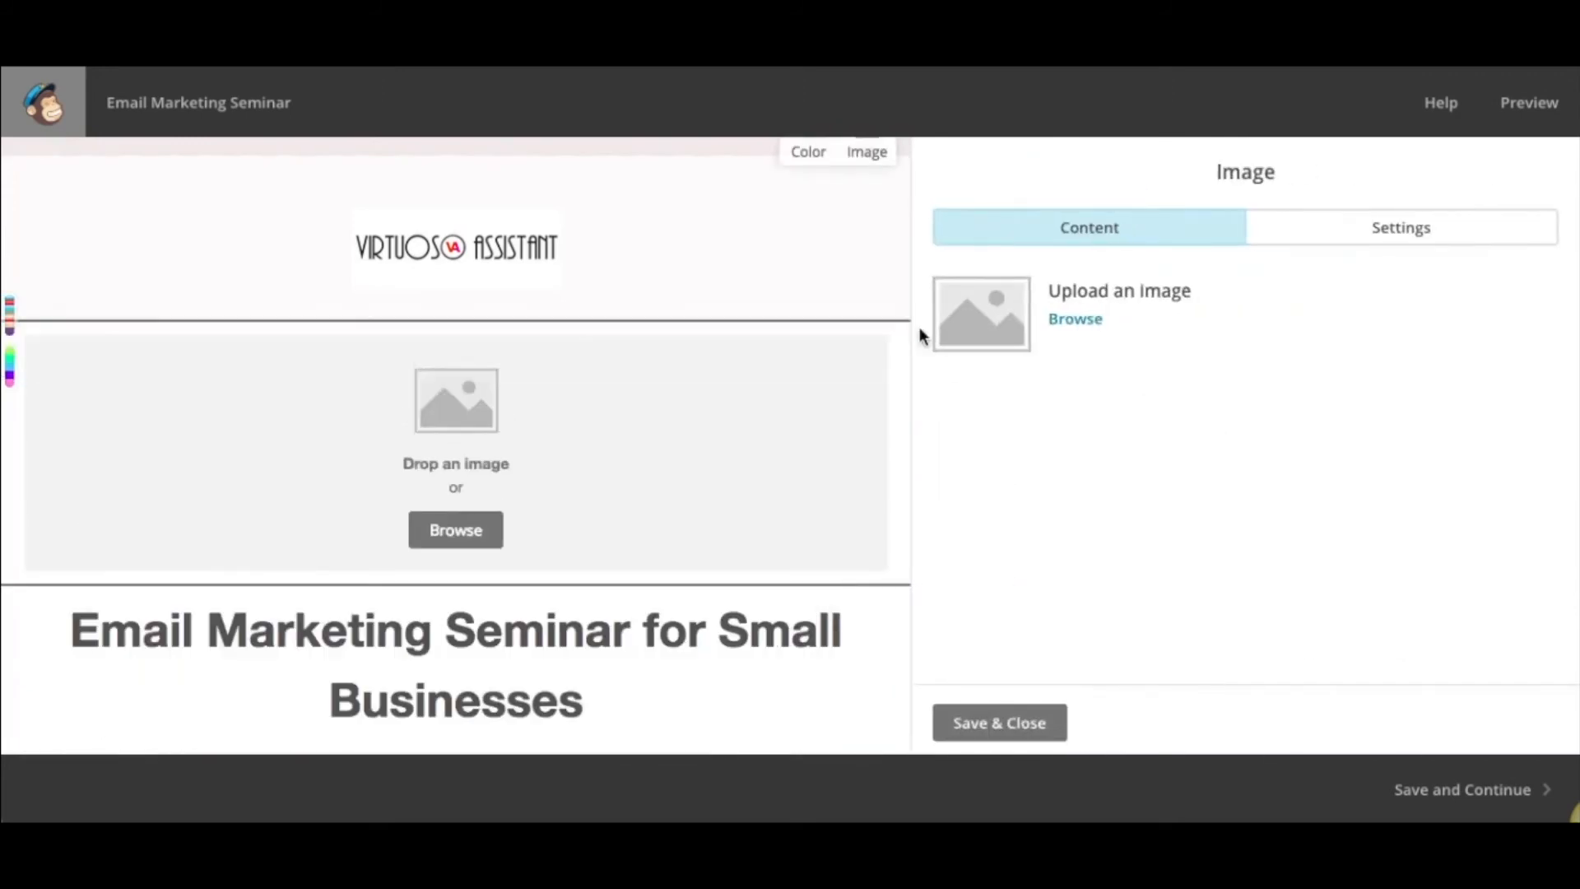
{"action": "left_click", "coordinate": [1088, 323]}
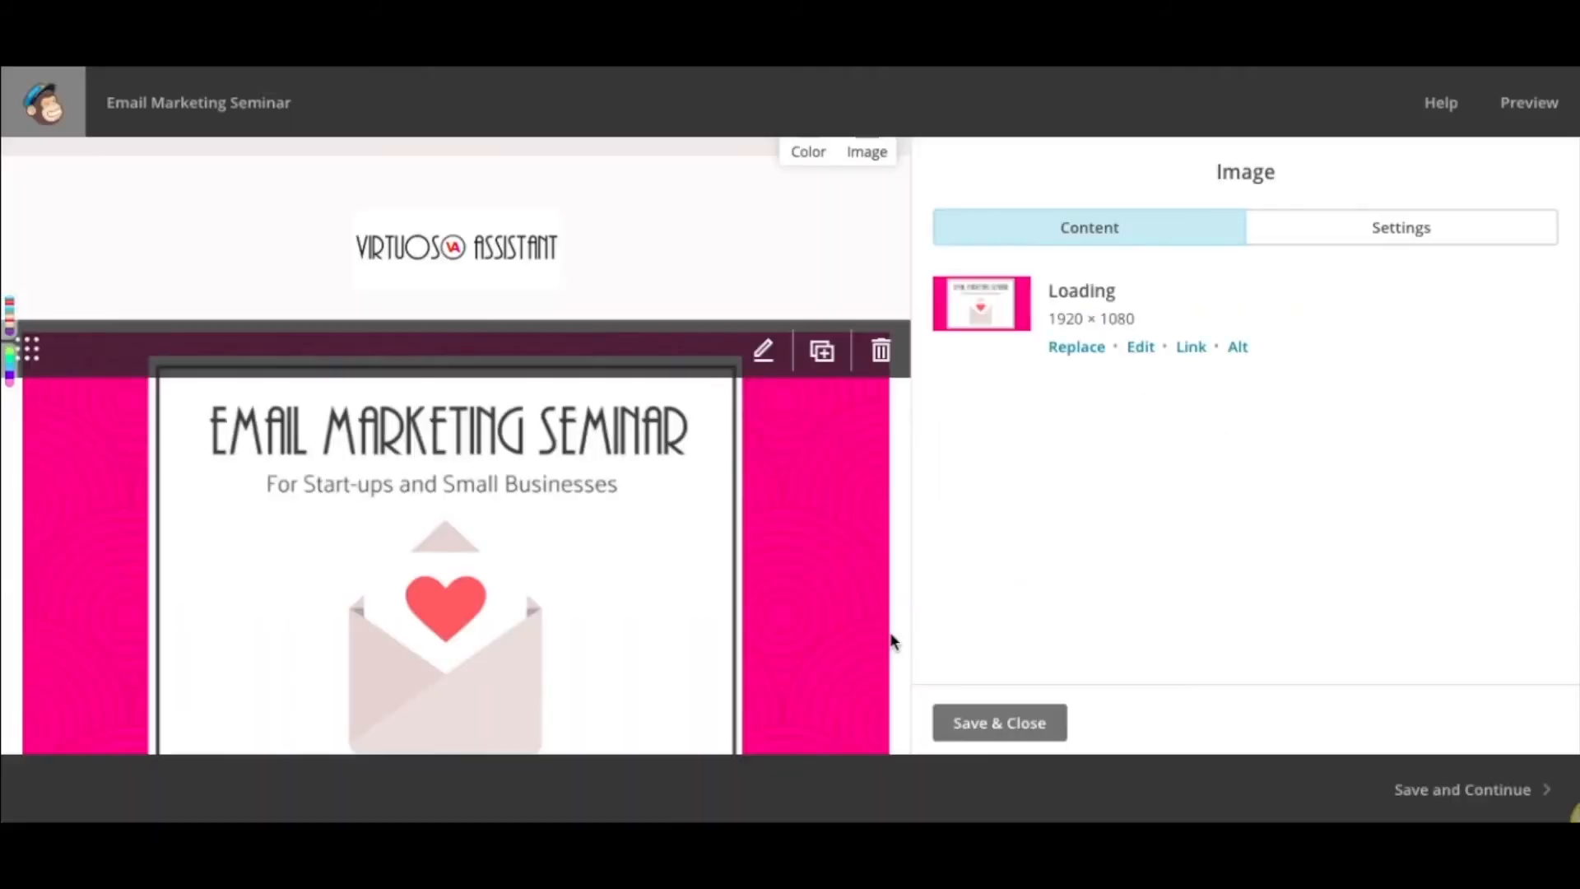
{"action": "scroll", "coordinate": [894, 642], "scroll_direction": "down", "scroll_amount": 3}
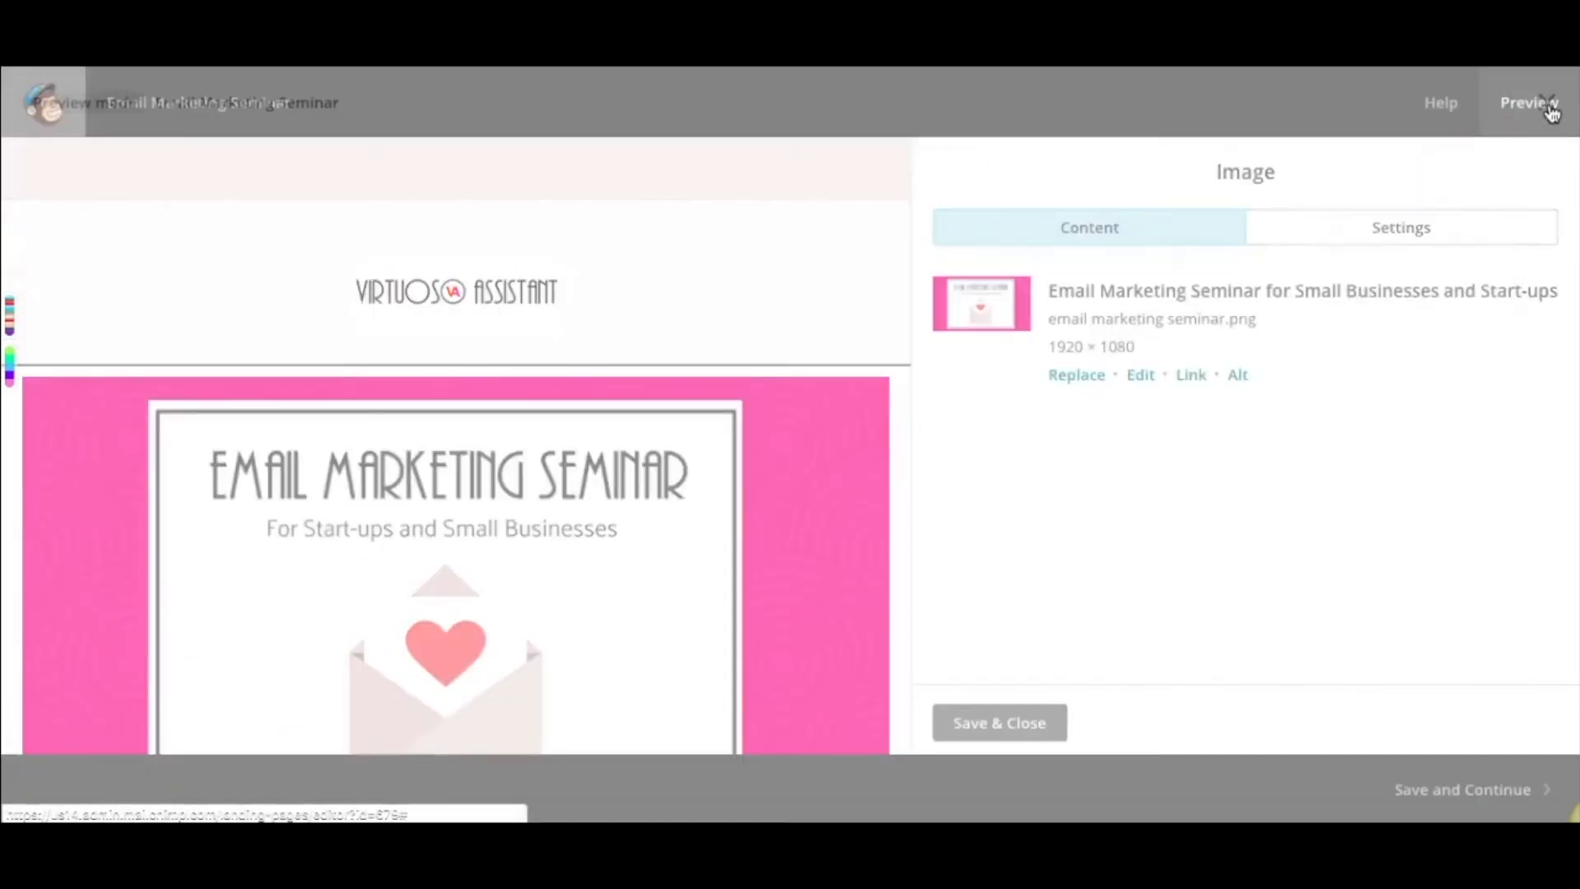
- Preview the whole landing page in its desktop and mobile layouts, and return to the editor
{"action": "left_click", "coordinate": [1552, 112]}
{"action": "scroll", "coordinate": [1251, 448], "scroll_direction": "down", "scroll_amount": 3}
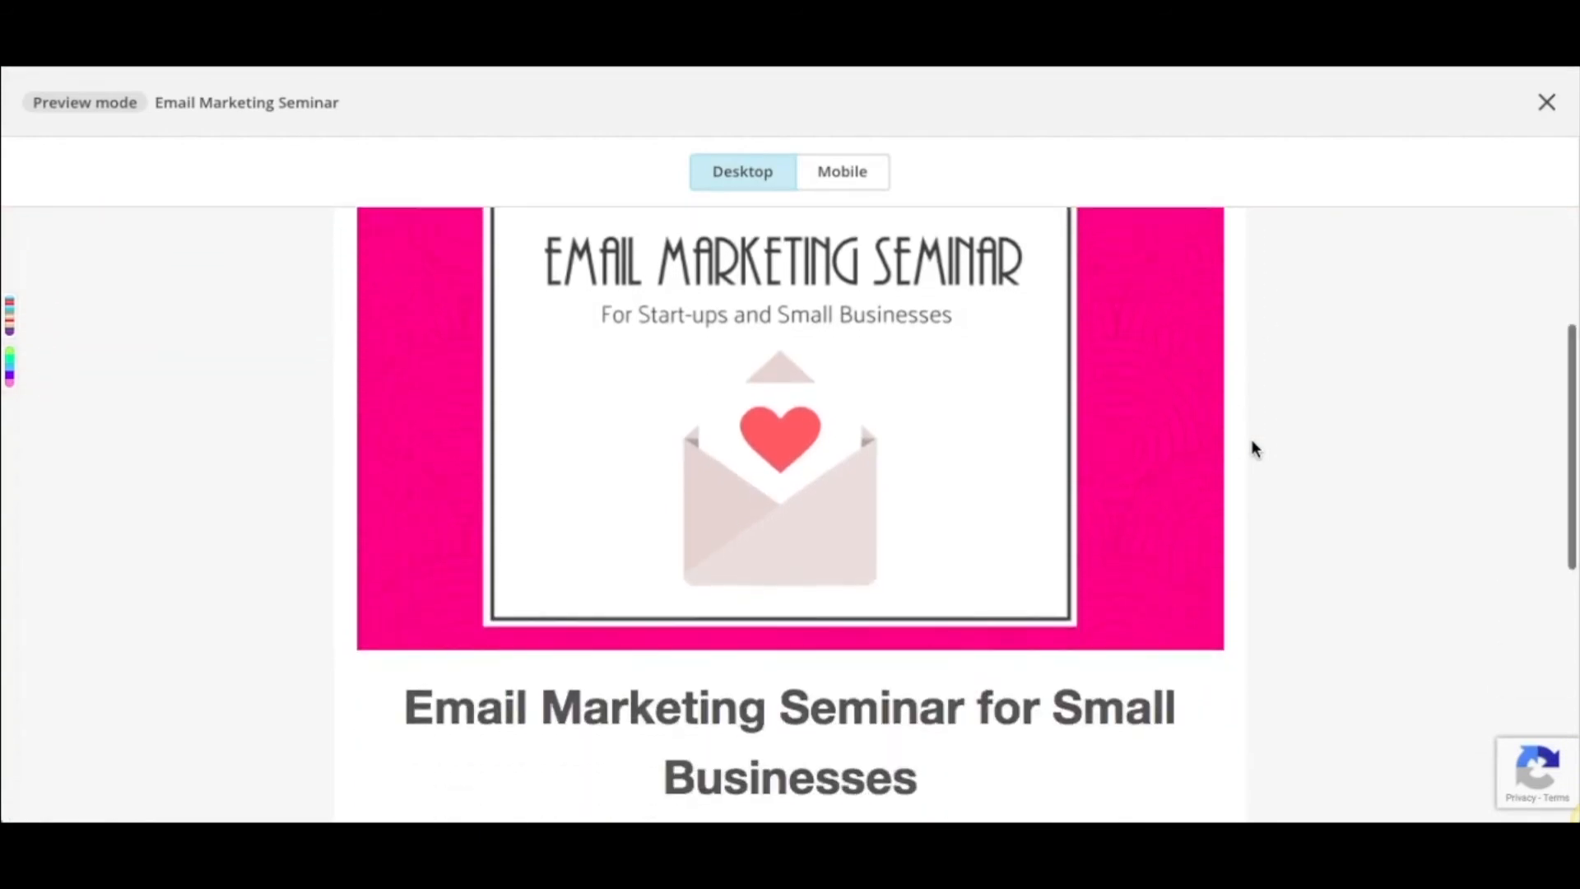
{"action": "scroll", "coordinate": [1252, 445], "scroll_direction": "down", "scroll_amount": 7}
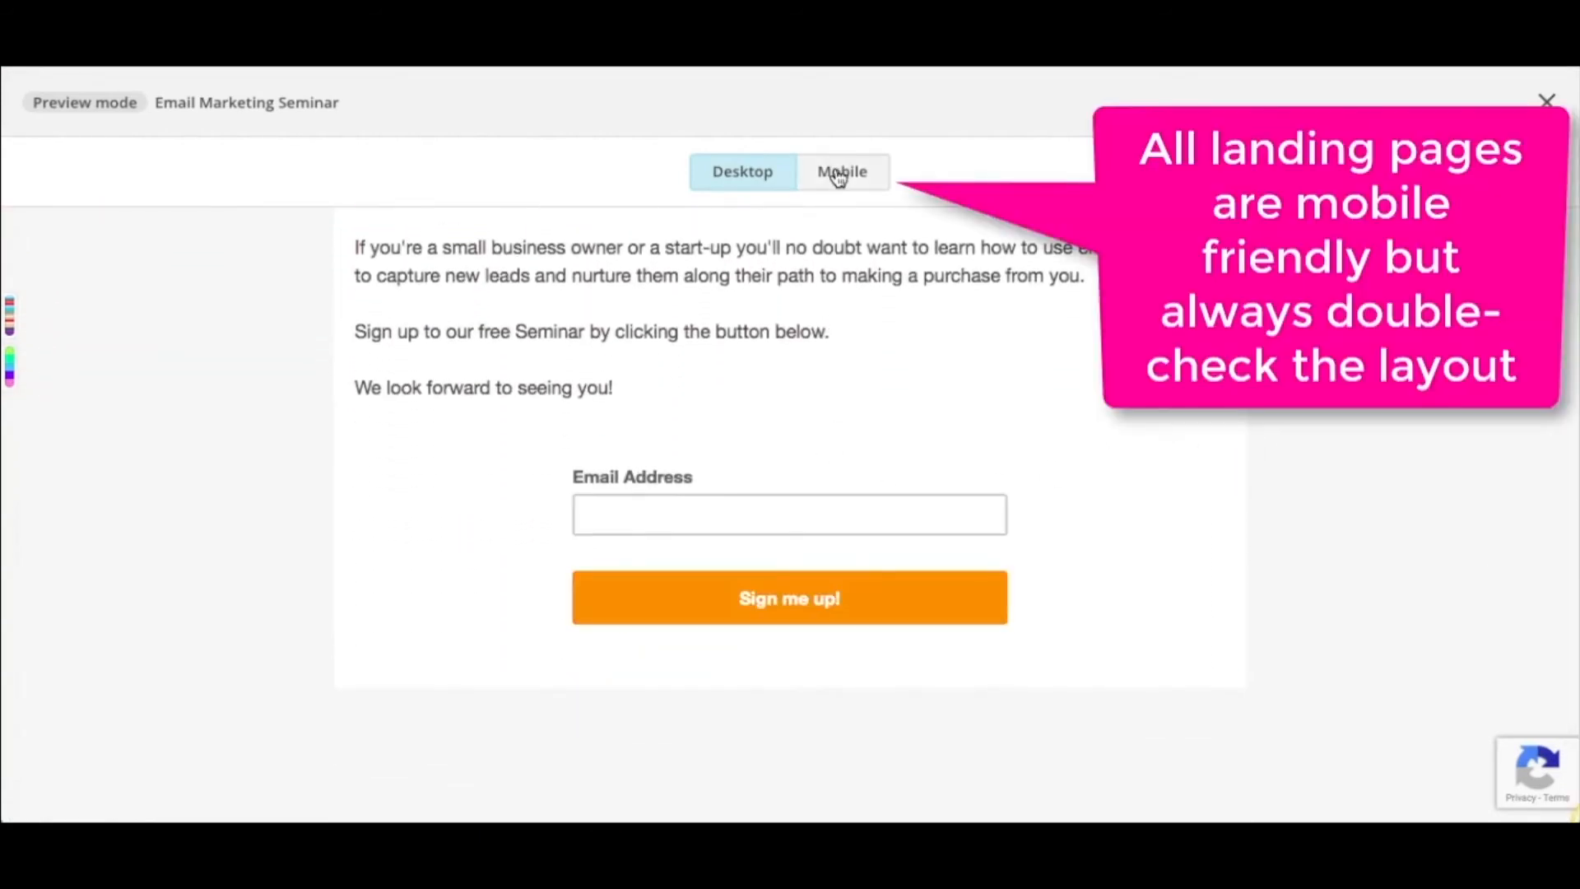
{"action": "left_click", "coordinate": [837, 176]}
{"action": "scroll", "coordinate": [834, 374], "scroll_direction": "up", "scroll_amount": 5}
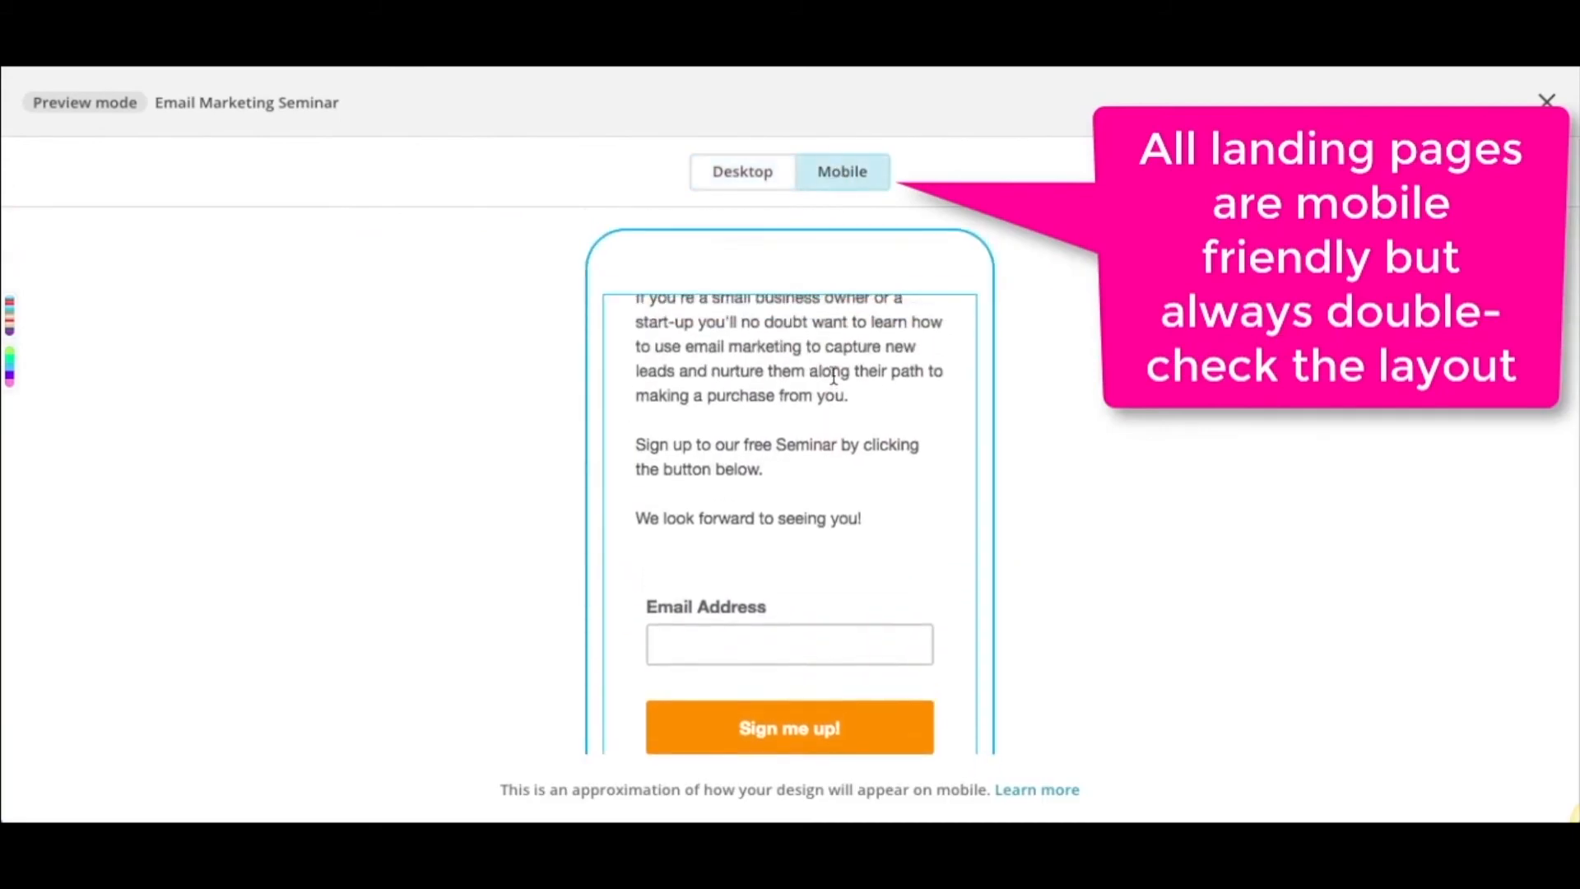
{"action": "scroll", "coordinate": [833, 377], "scroll_direction": "up", "scroll_amount": 3}
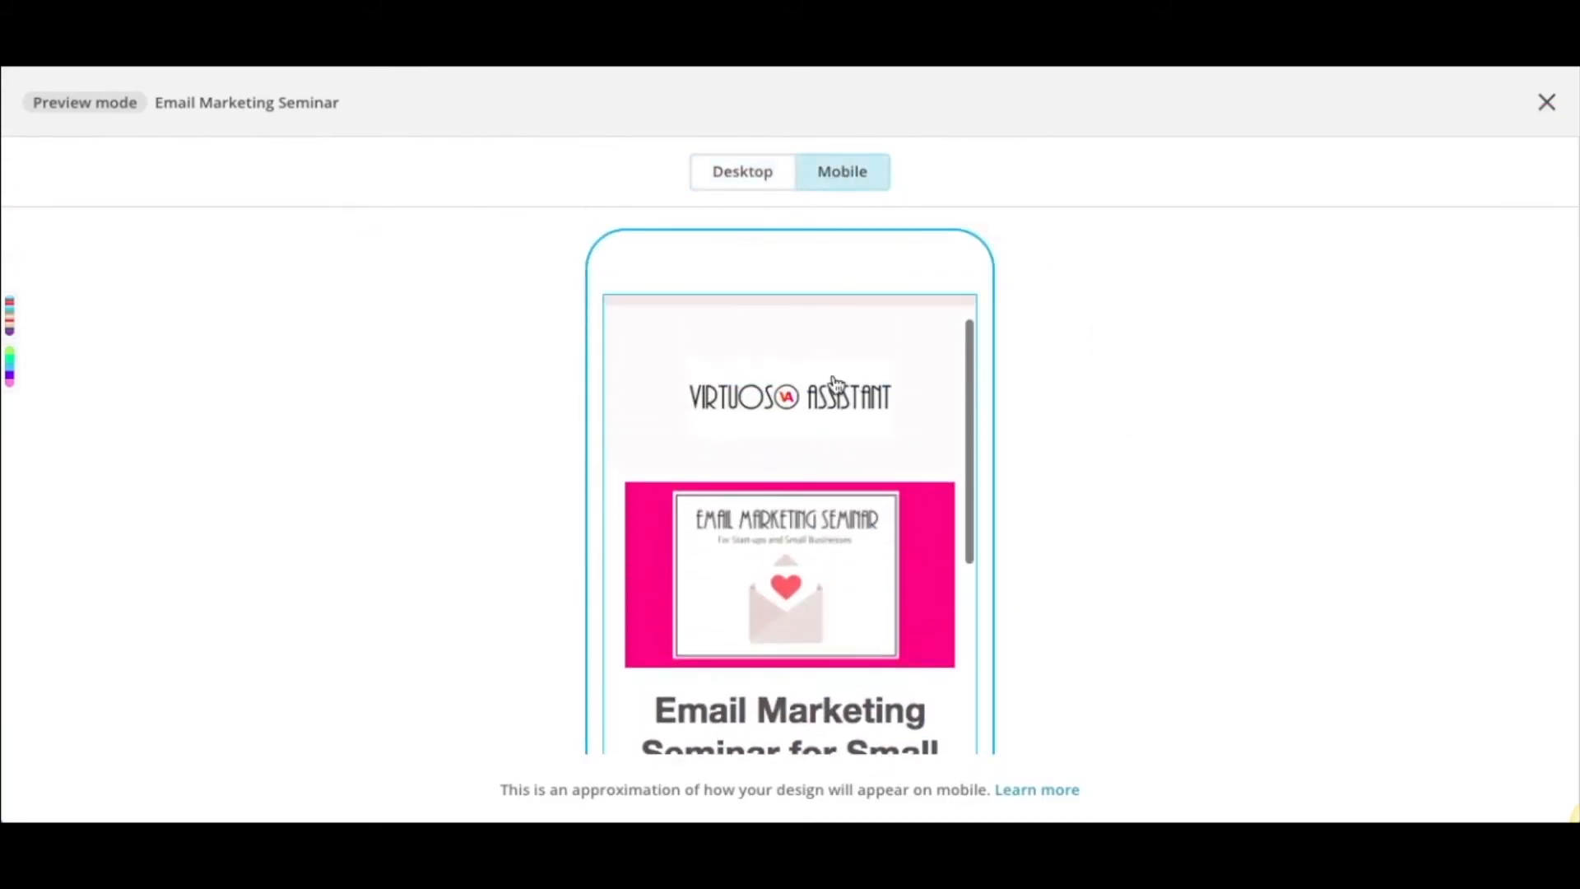
{"action": "left_click", "coordinate": [1547, 102]}
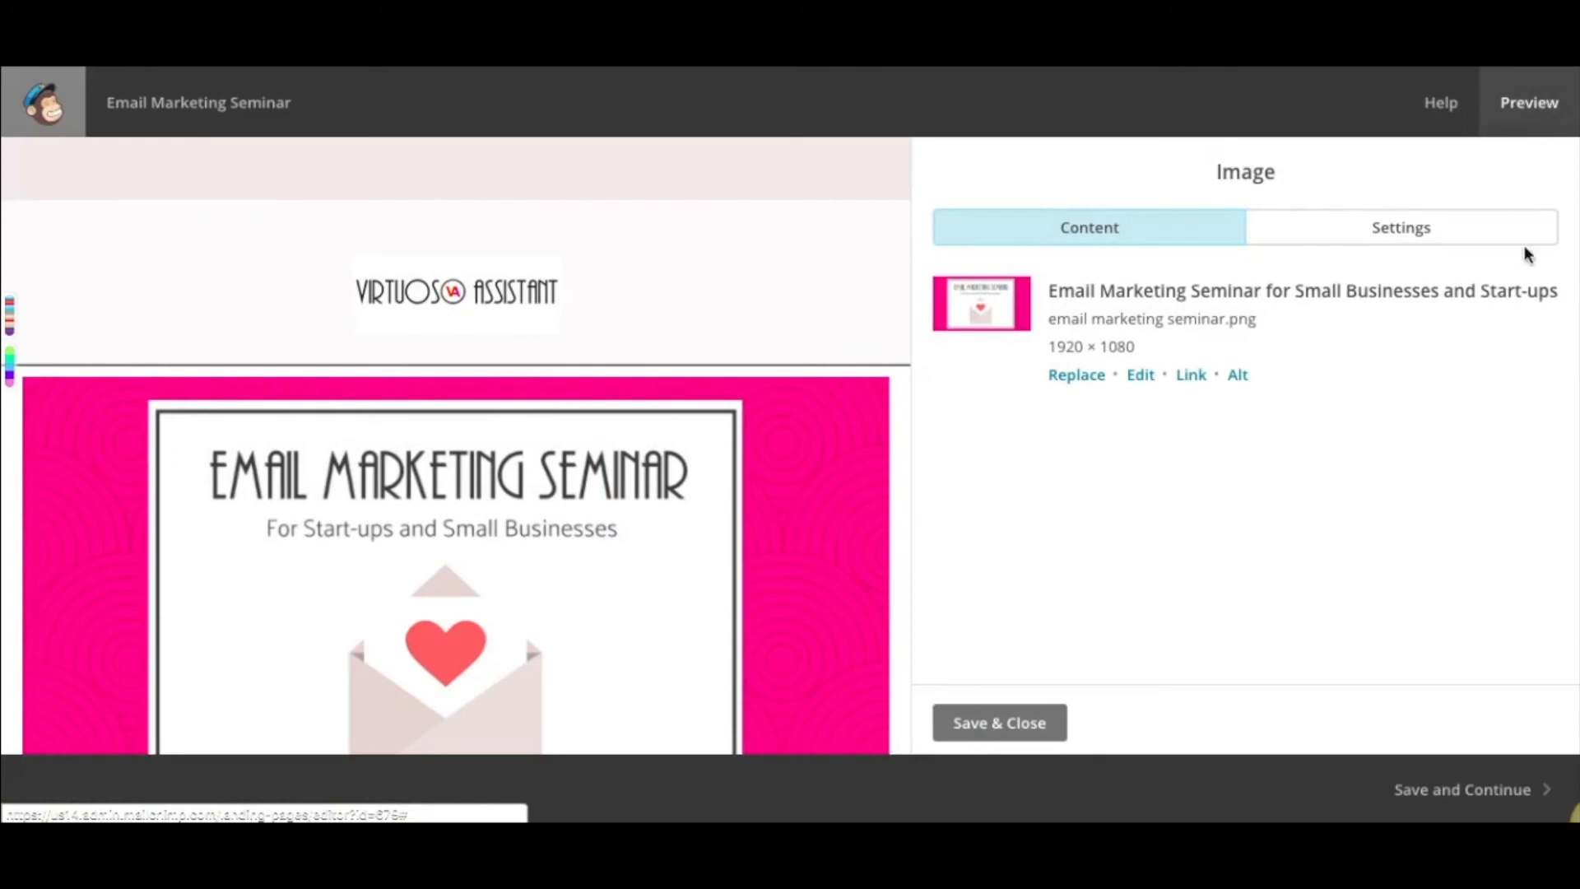
- Save the page design, set the landing page's title to "Email Marketing Seminar" and save the title and URL
{"action": "left_click", "coordinate": [1464, 792]}
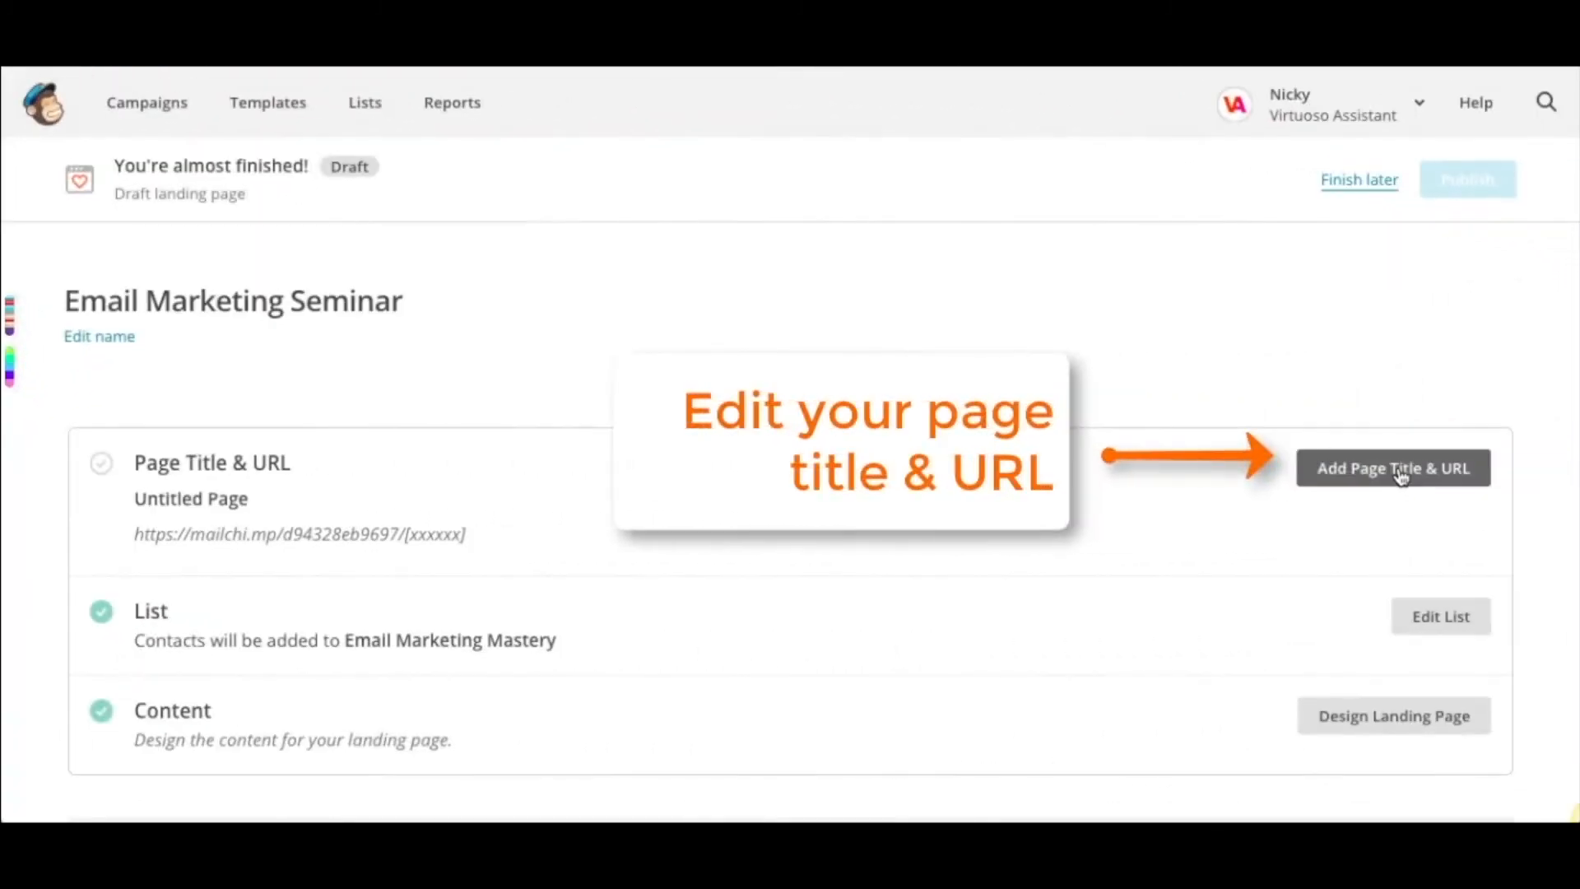
{"action": "left_click", "coordinate": [1399, 469]}
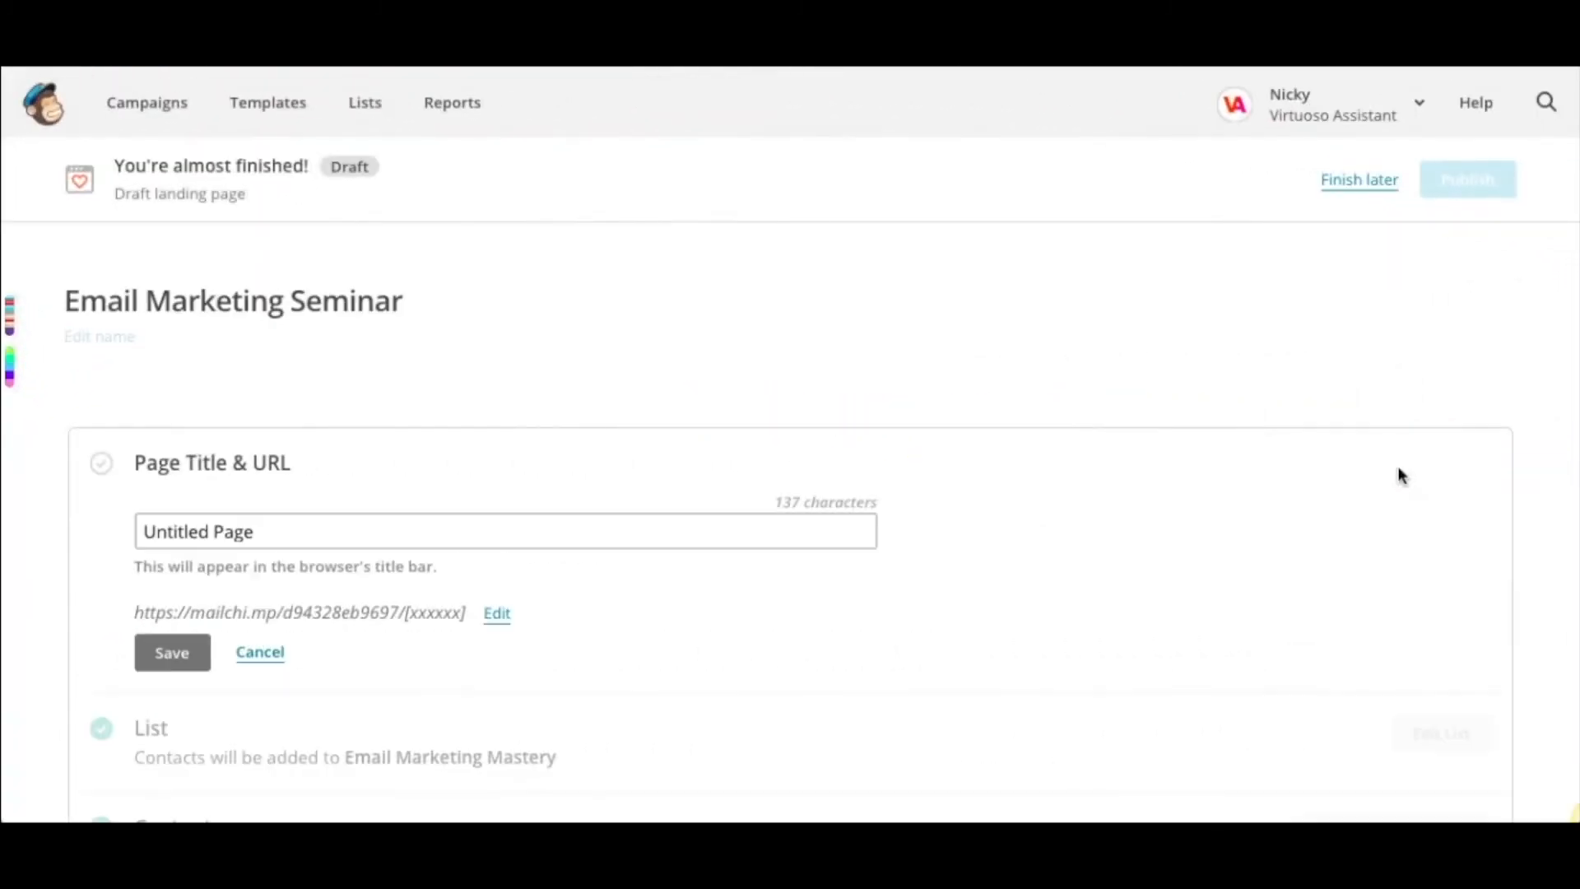
{"action": "left_click", "coordinate": [279, 546]}
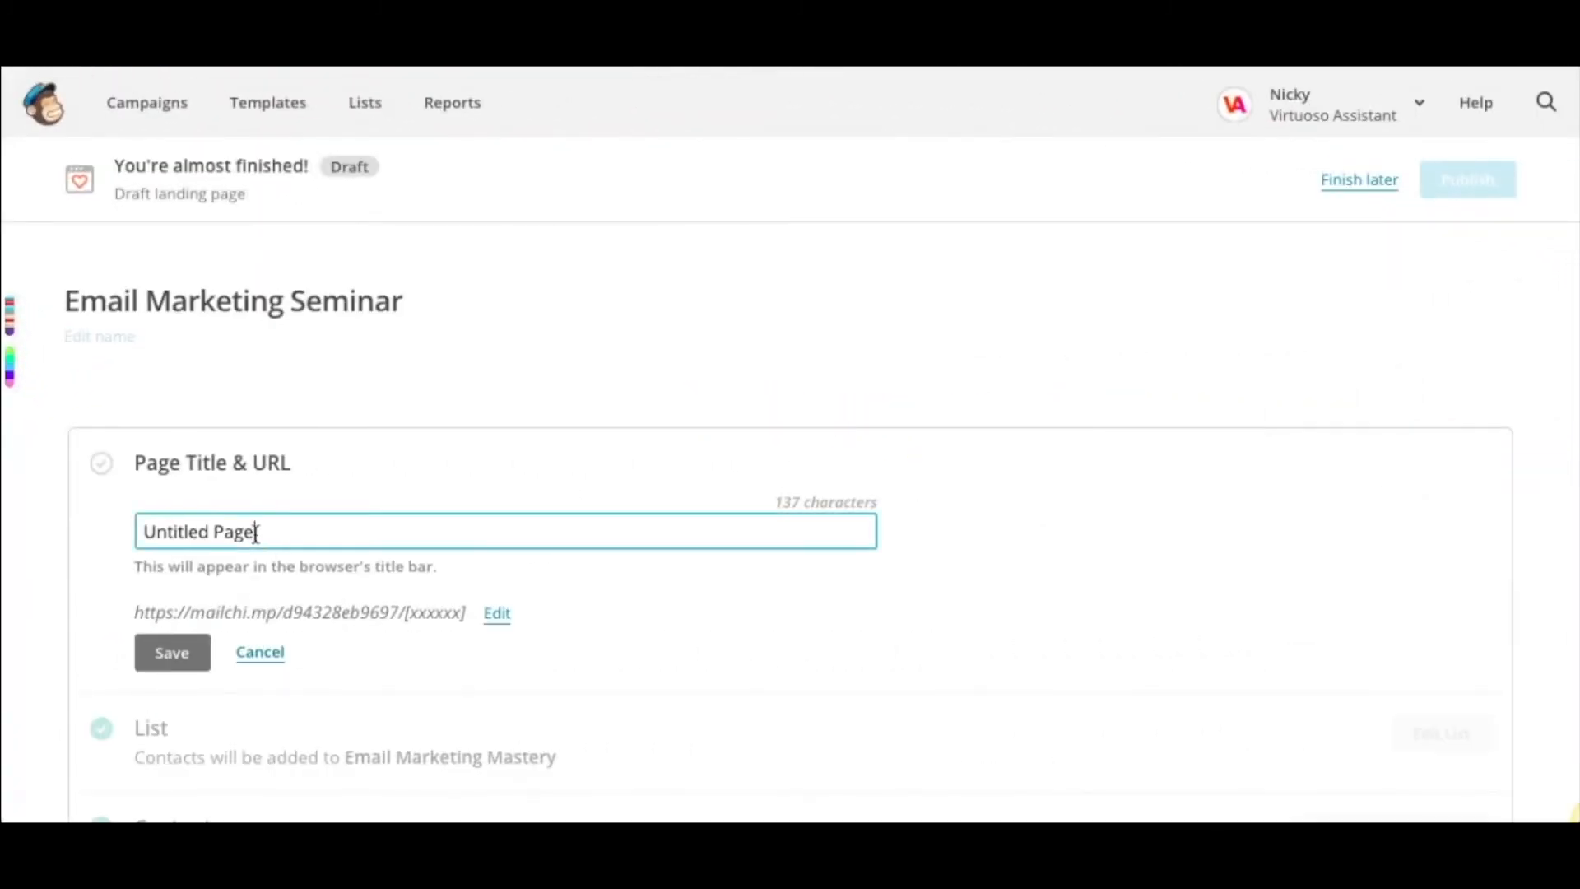
{"action": "left_click_drag", "start_coordinate": [280, 547], "coordinate": [115, 543]}
{"action": "type", "text": "Email Ma"}
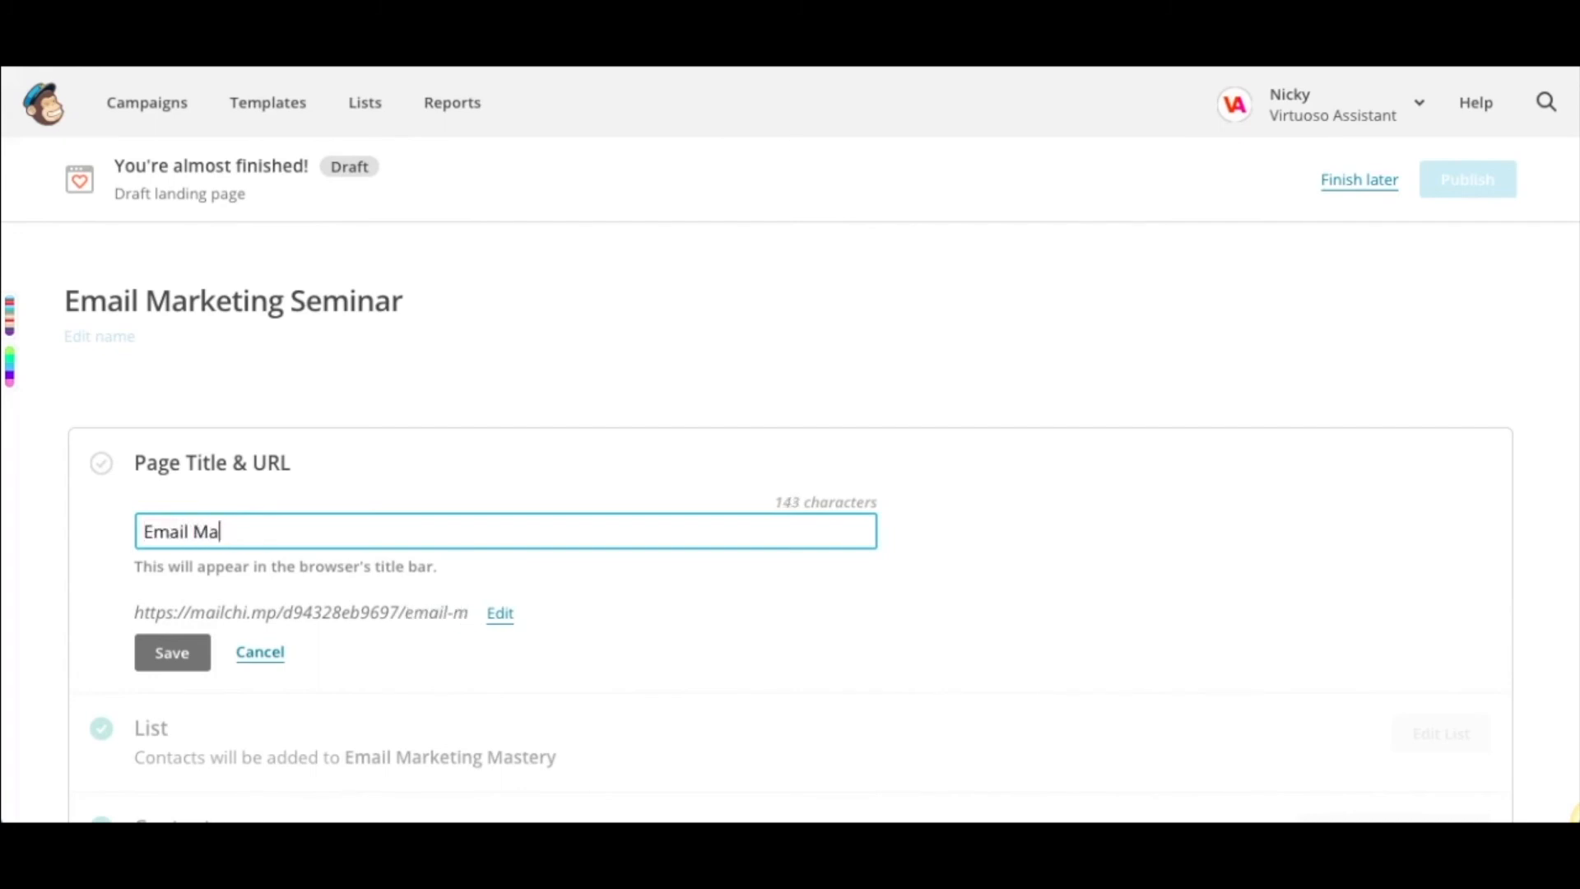
{"action": "type", "text": "rketing Seminar"}
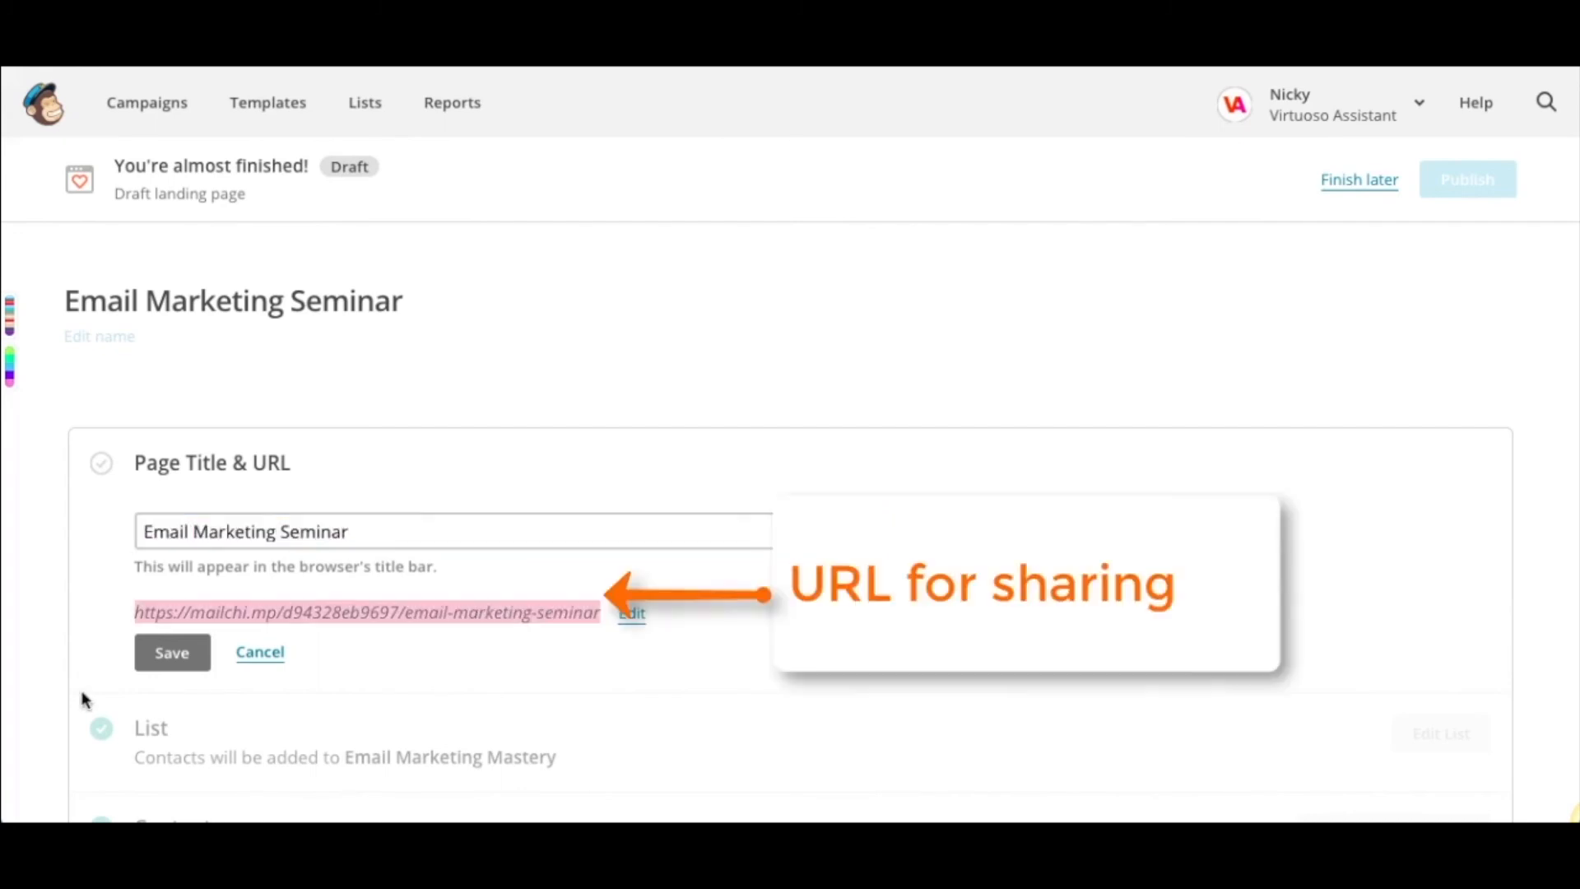
{"action": "left_click", "coordinate": [169, 669]}
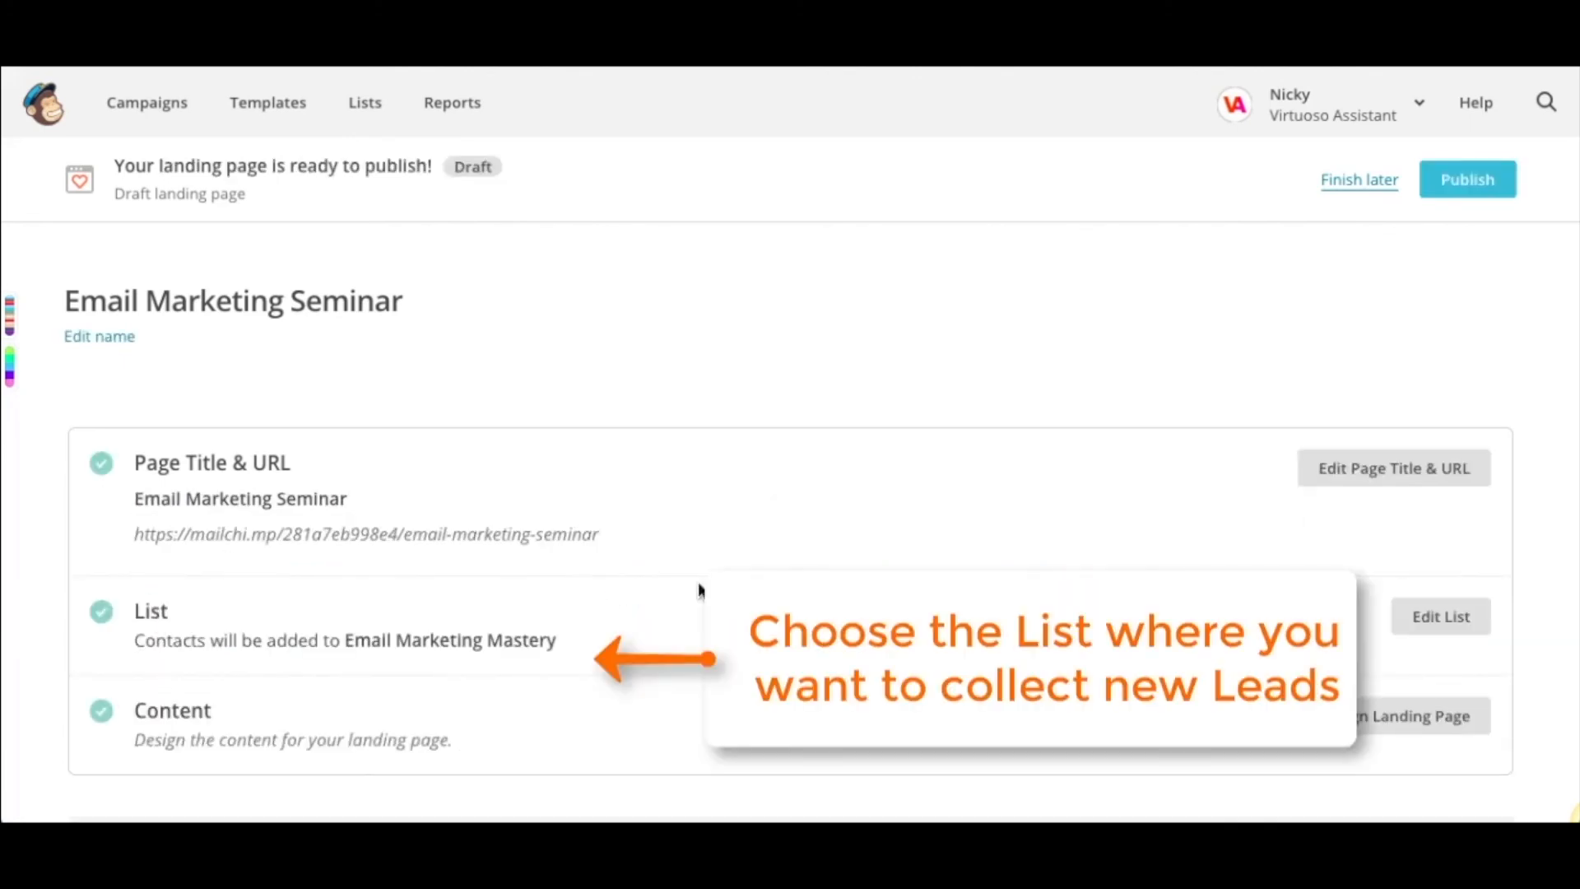
- Save Email Marketing Mastery as the list that collects the landing page's new contacts
{"action": "left_click", "coordinate": [1434, 617]}
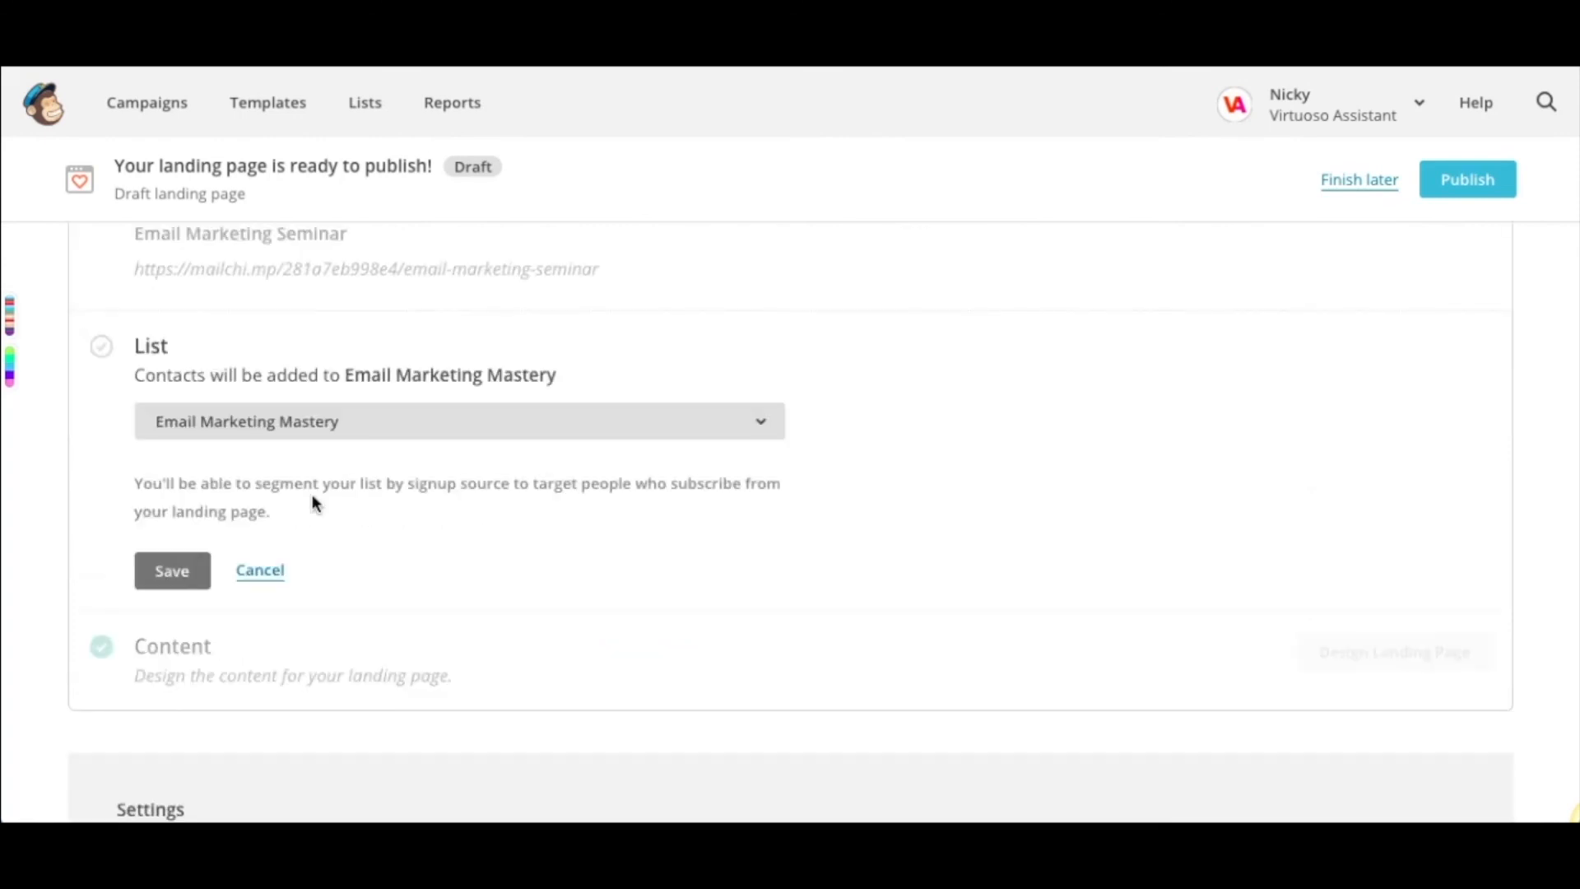
{"action": "left_click", "coordinate": [175, 571]}
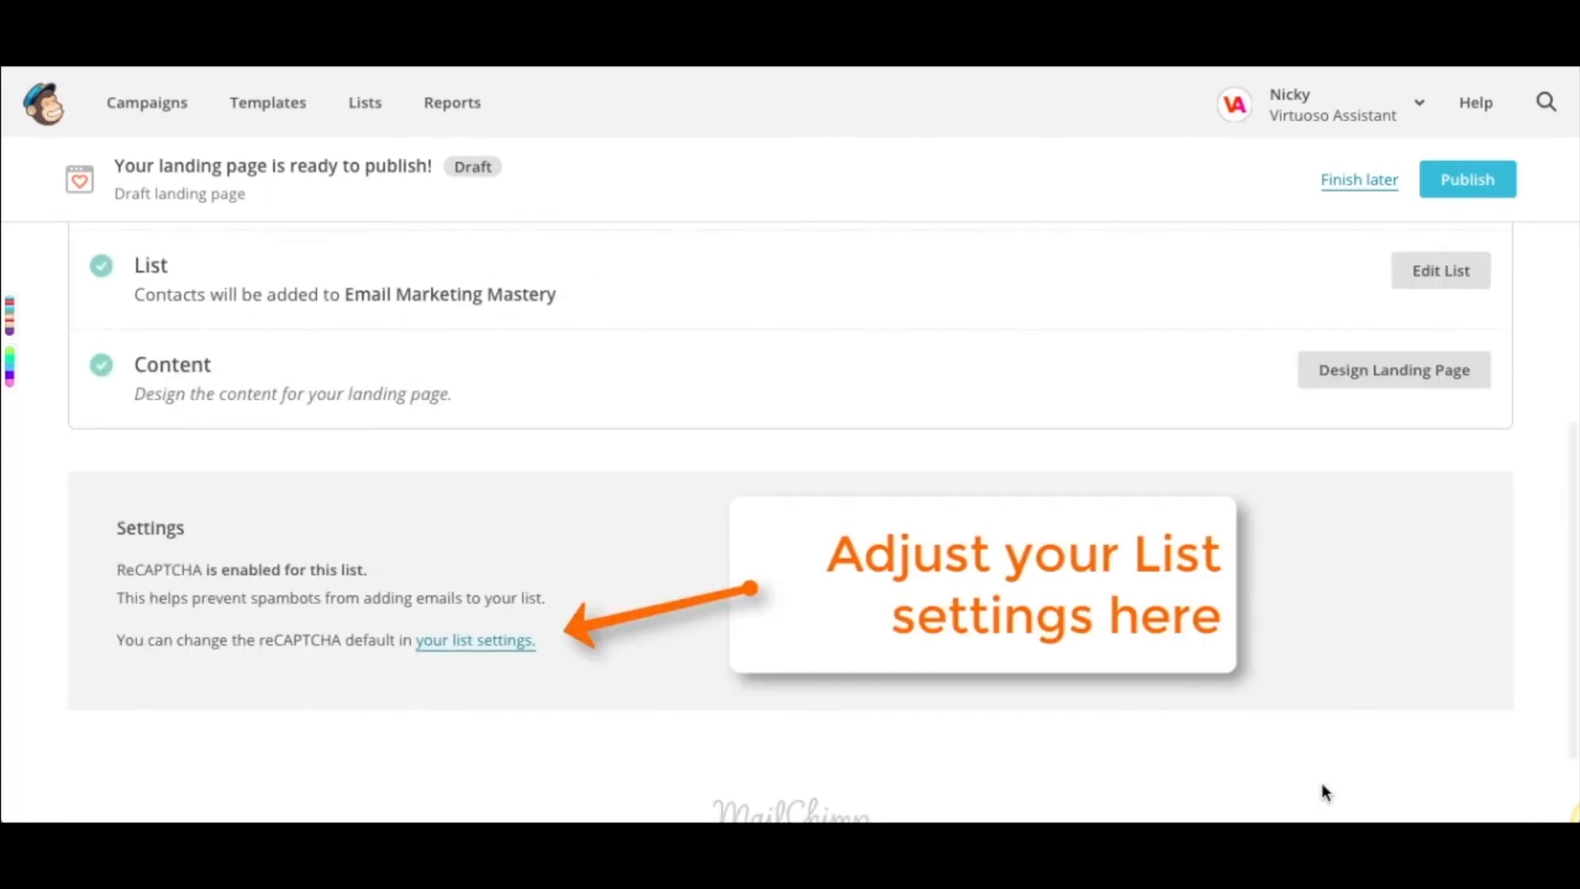